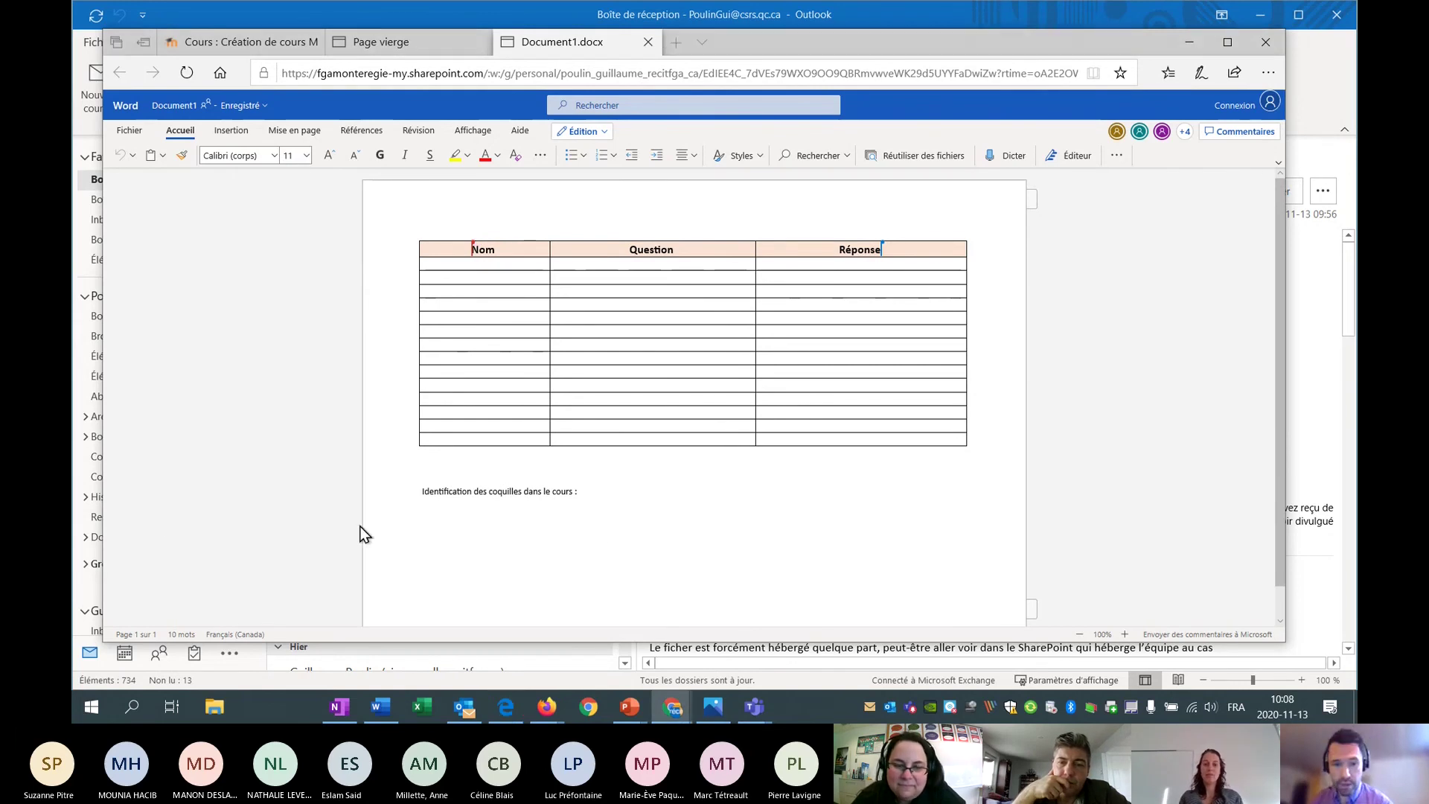
# Place the text cursor below "Identification des coquilles dans le cours :" and switch to the Microsoft Teams meeting window
pyautogui.click(424, 517)
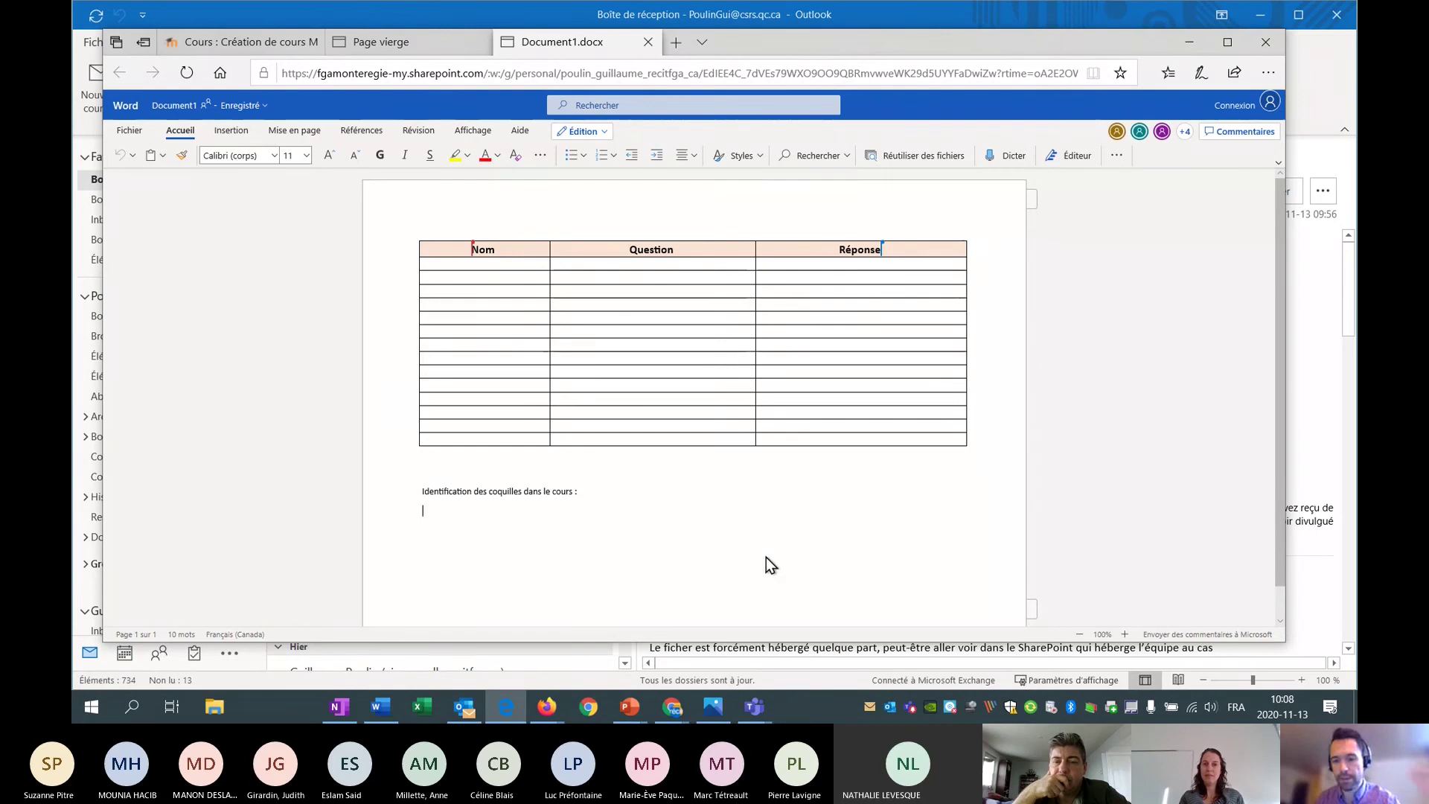
pyautogui.moveTo(759, 699)
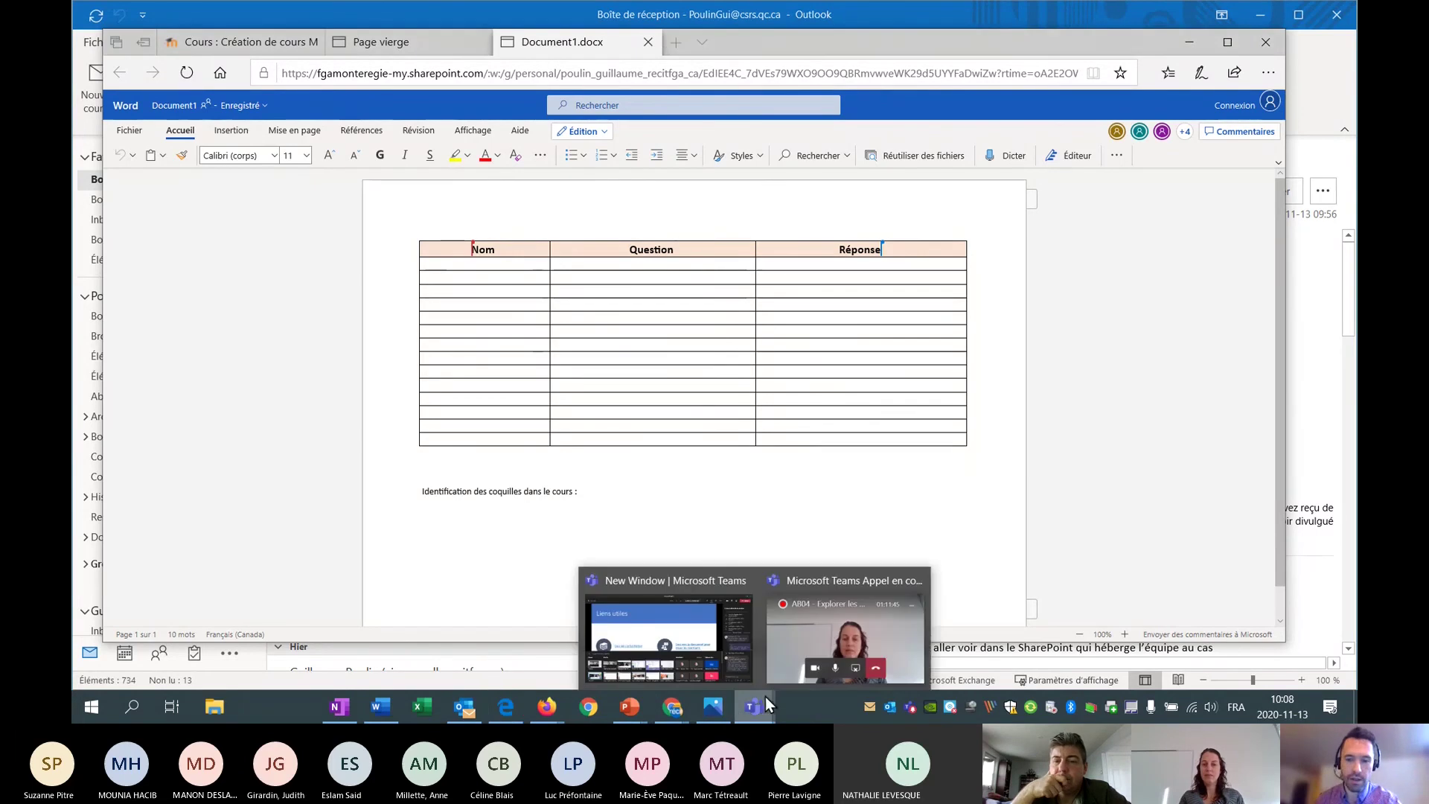
pyautogui.click(713, 628)
pyautogui.click(713, 628)
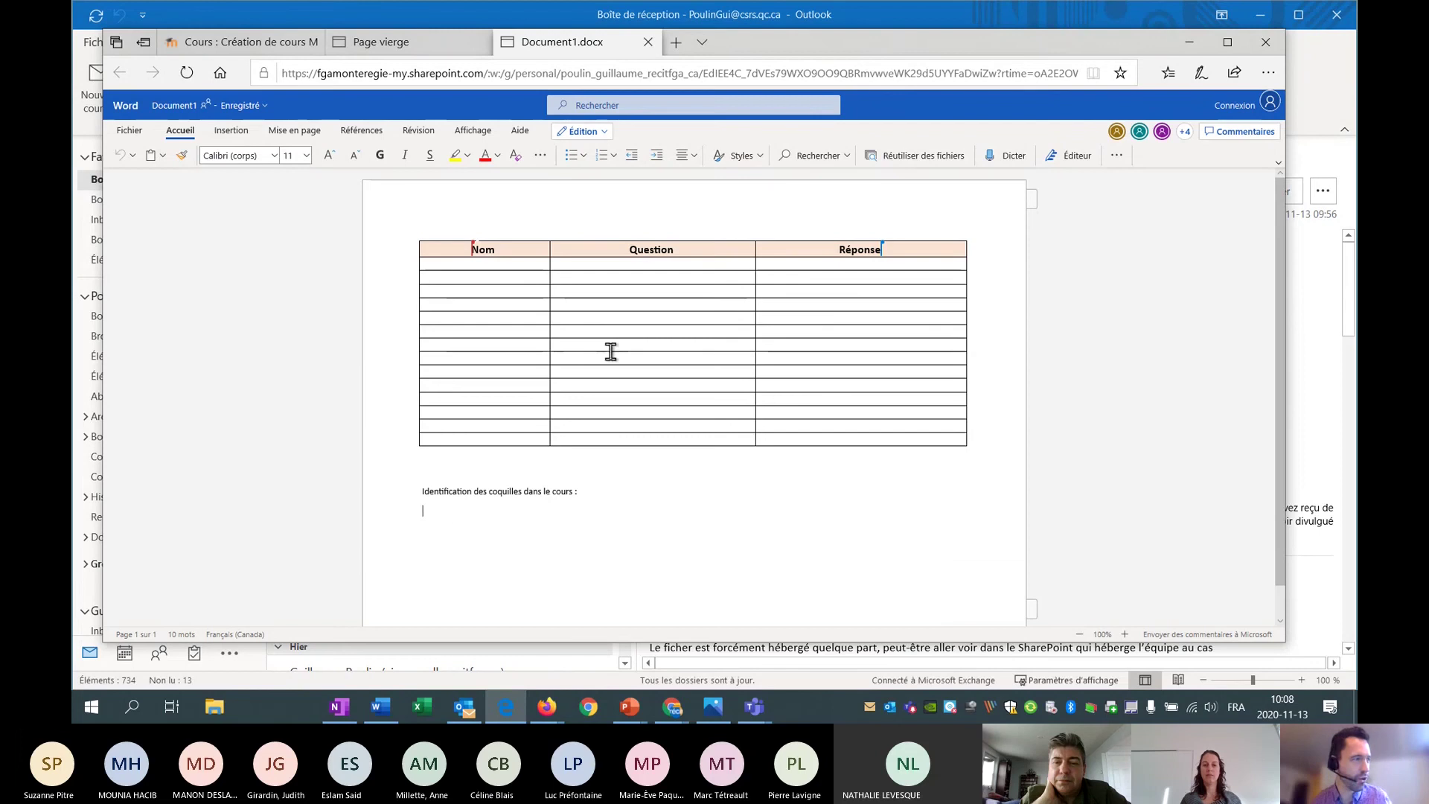
pyautogui.moveTo(748, 715)
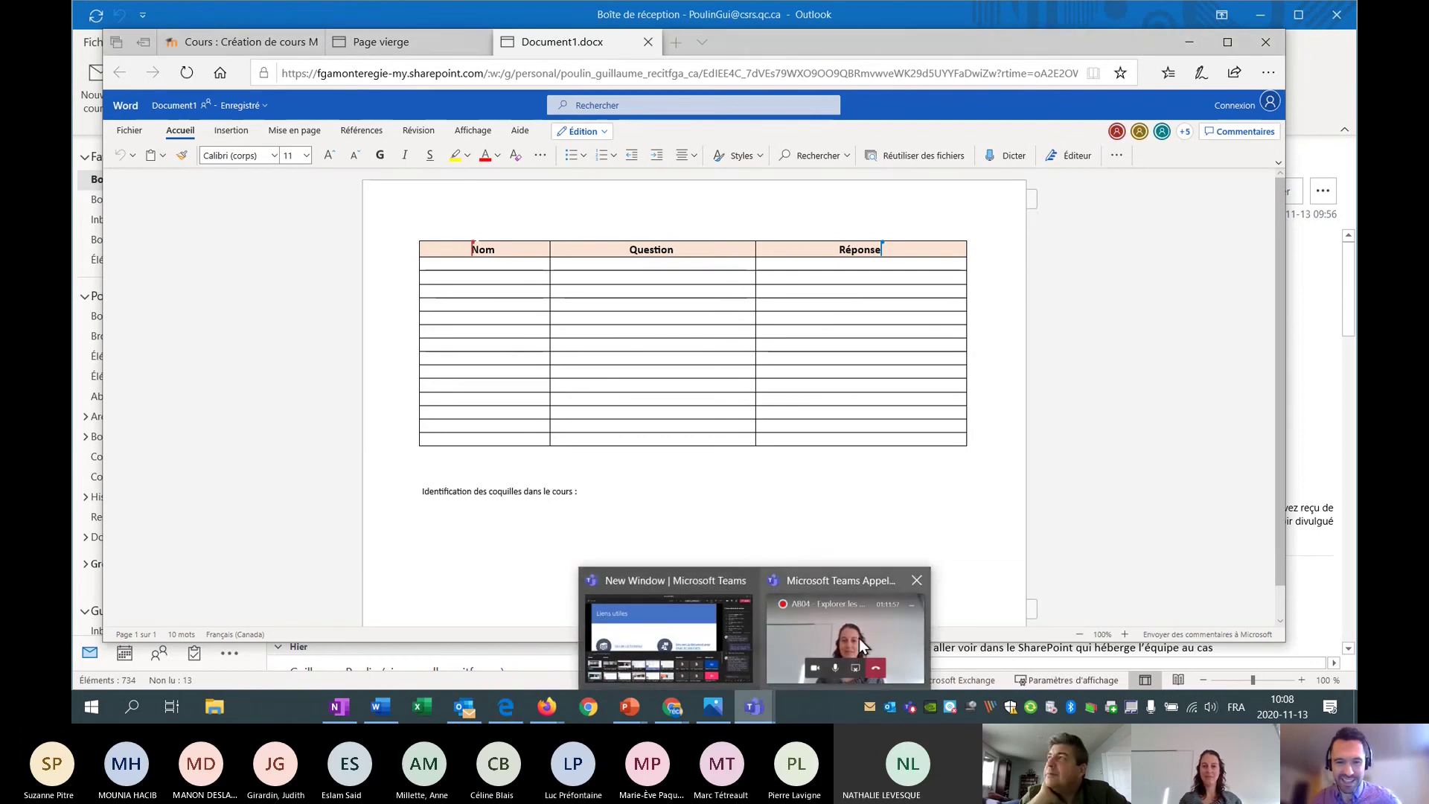
pyautogui.click(710, 623)
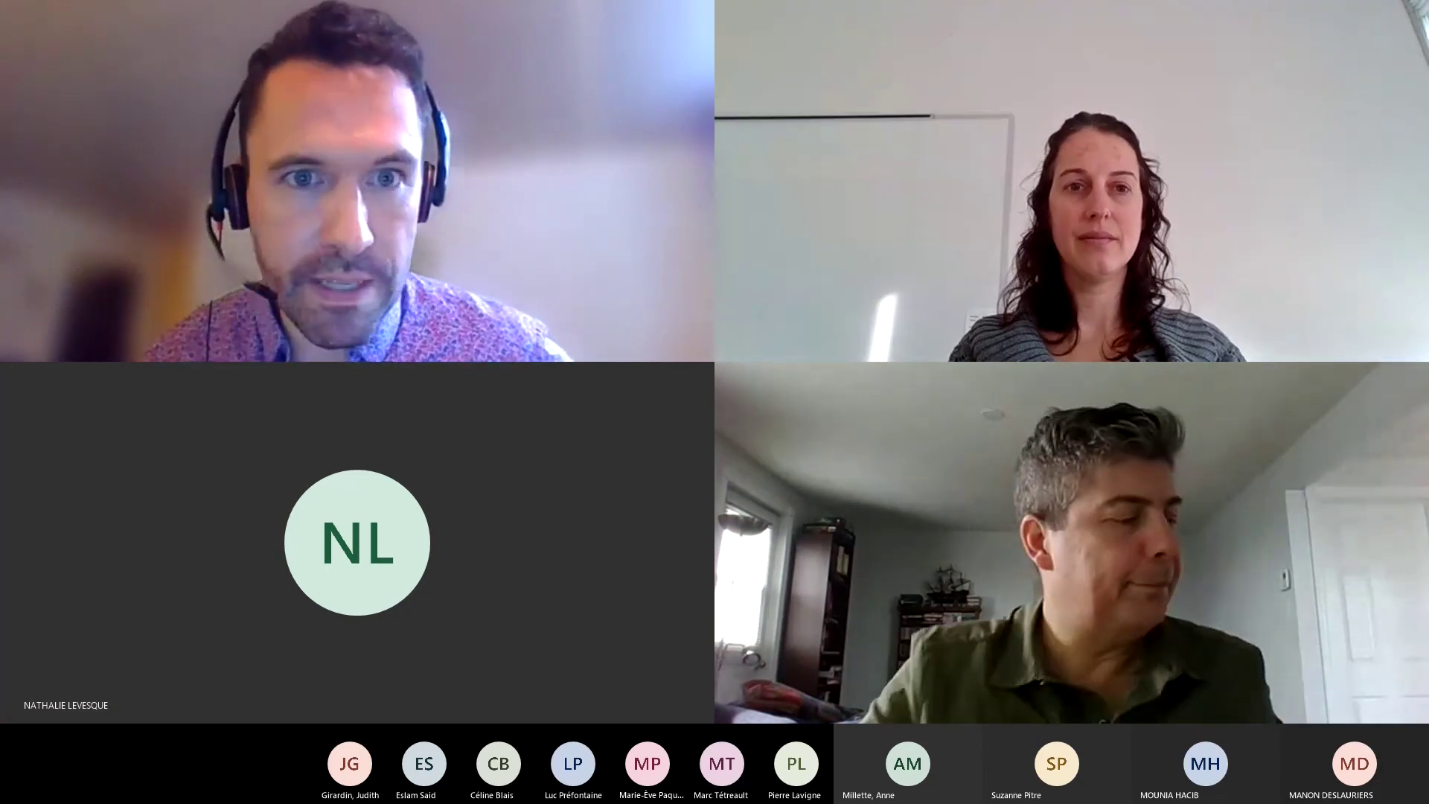
# Open the "Introduction au cours" section of the Moodle course and view its introductory video
pyautogui.scroll(3, 1099, 455)
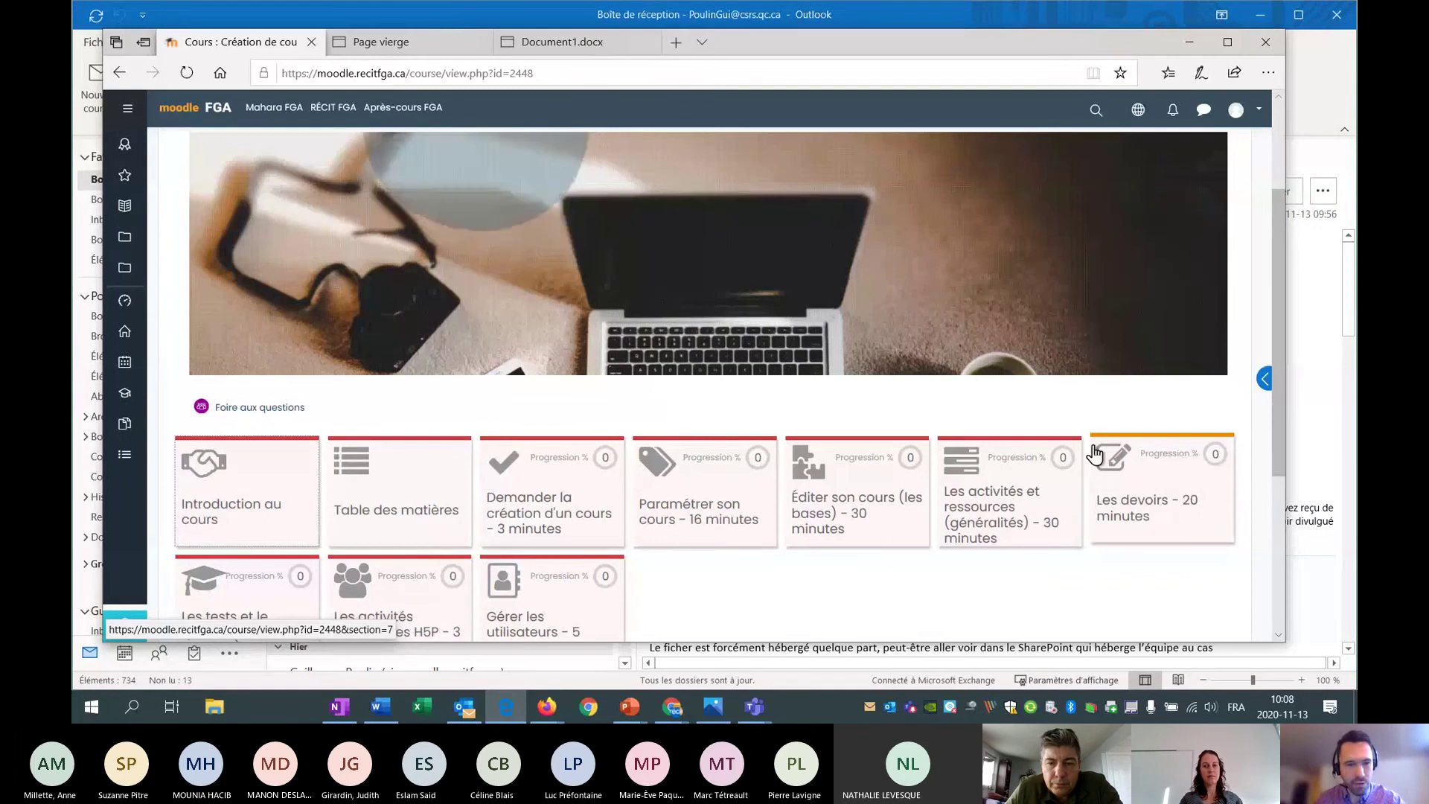
pyautogui.scroll(-1, 332, 456)
pyautogui.click(210, 445)
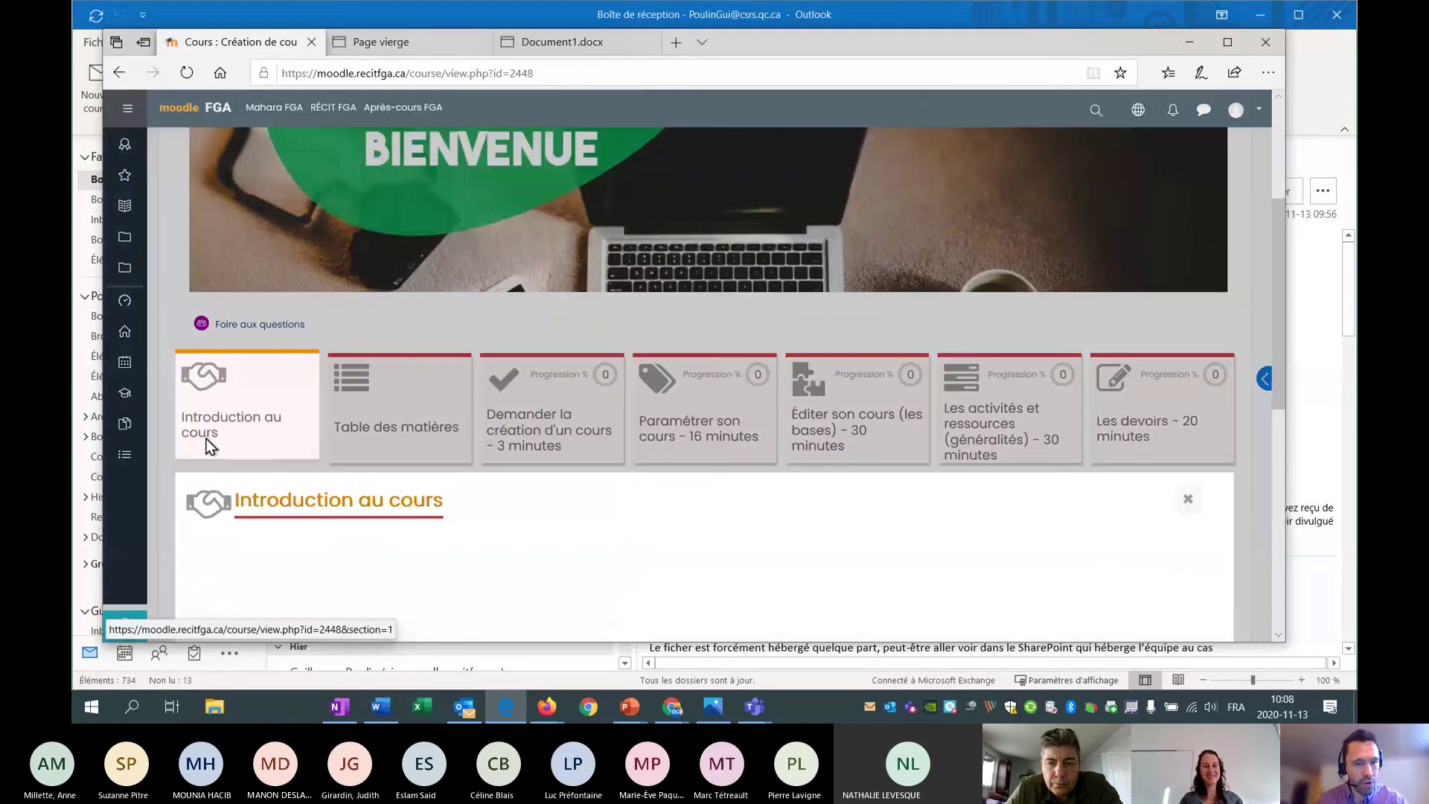
pyautogui.scroll(-3, 632, 419)
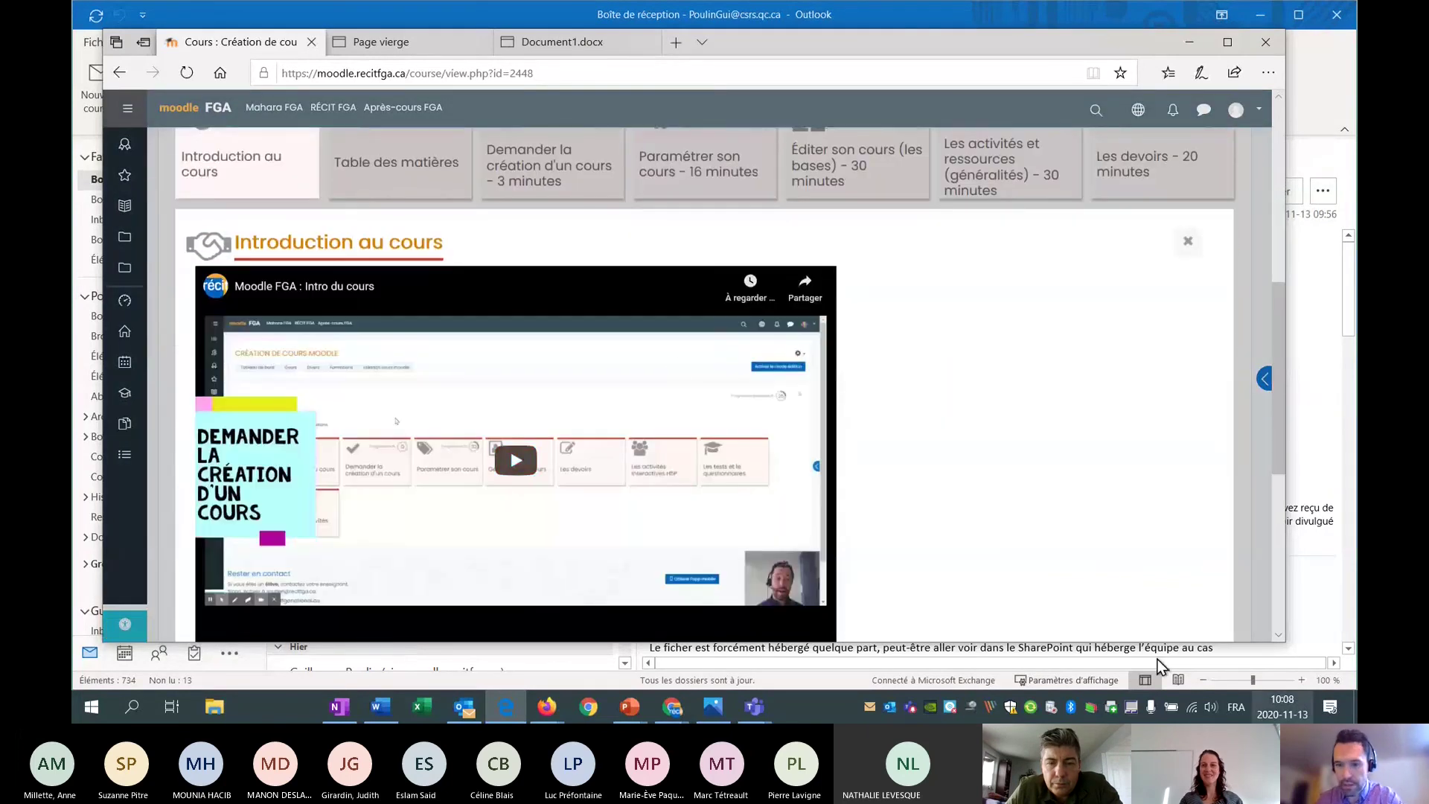
pyautogui.scroll(3, 995, 390)
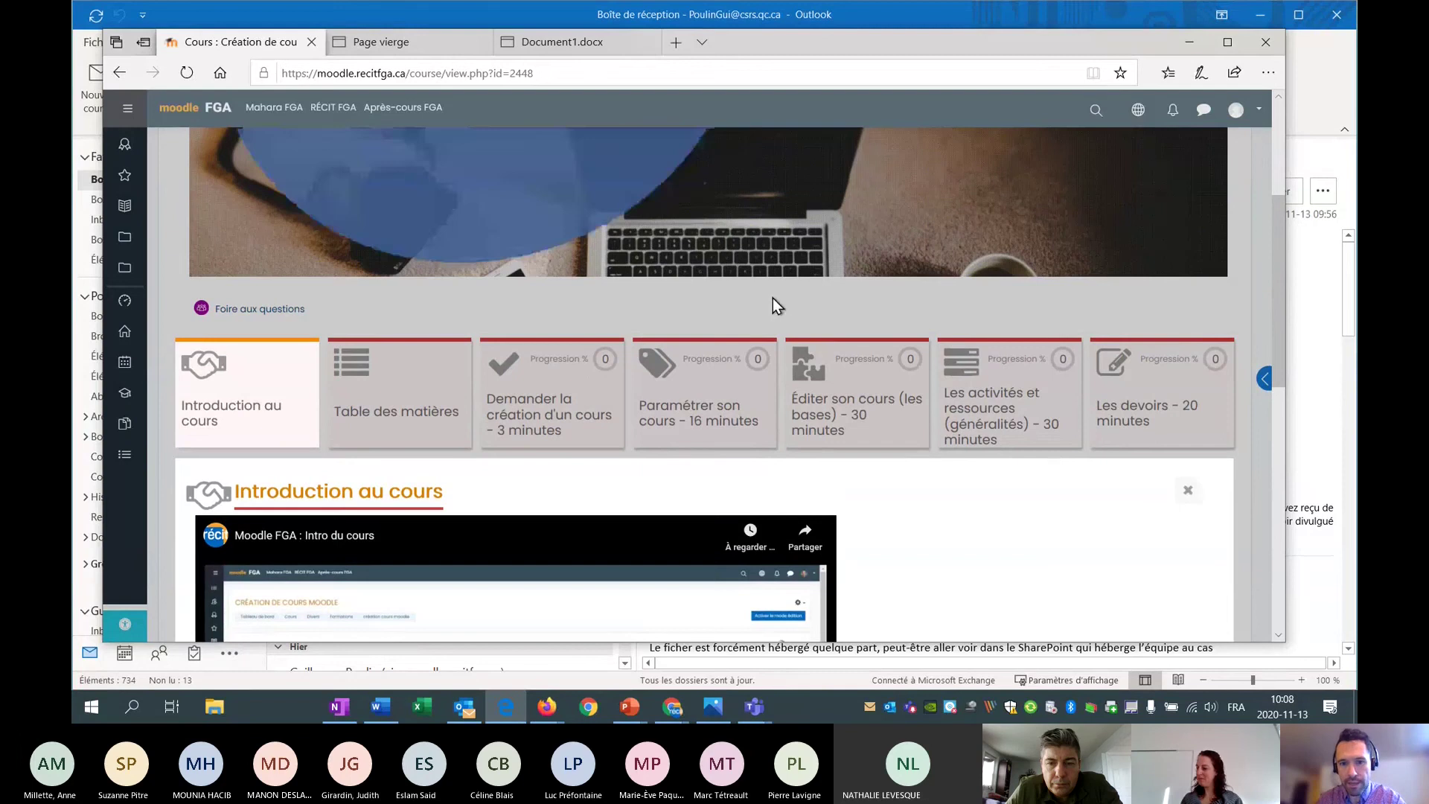
# Close the "Introduction au cours" section and look over the tiles of the course's training modules
pyautogui.click(551, 394)
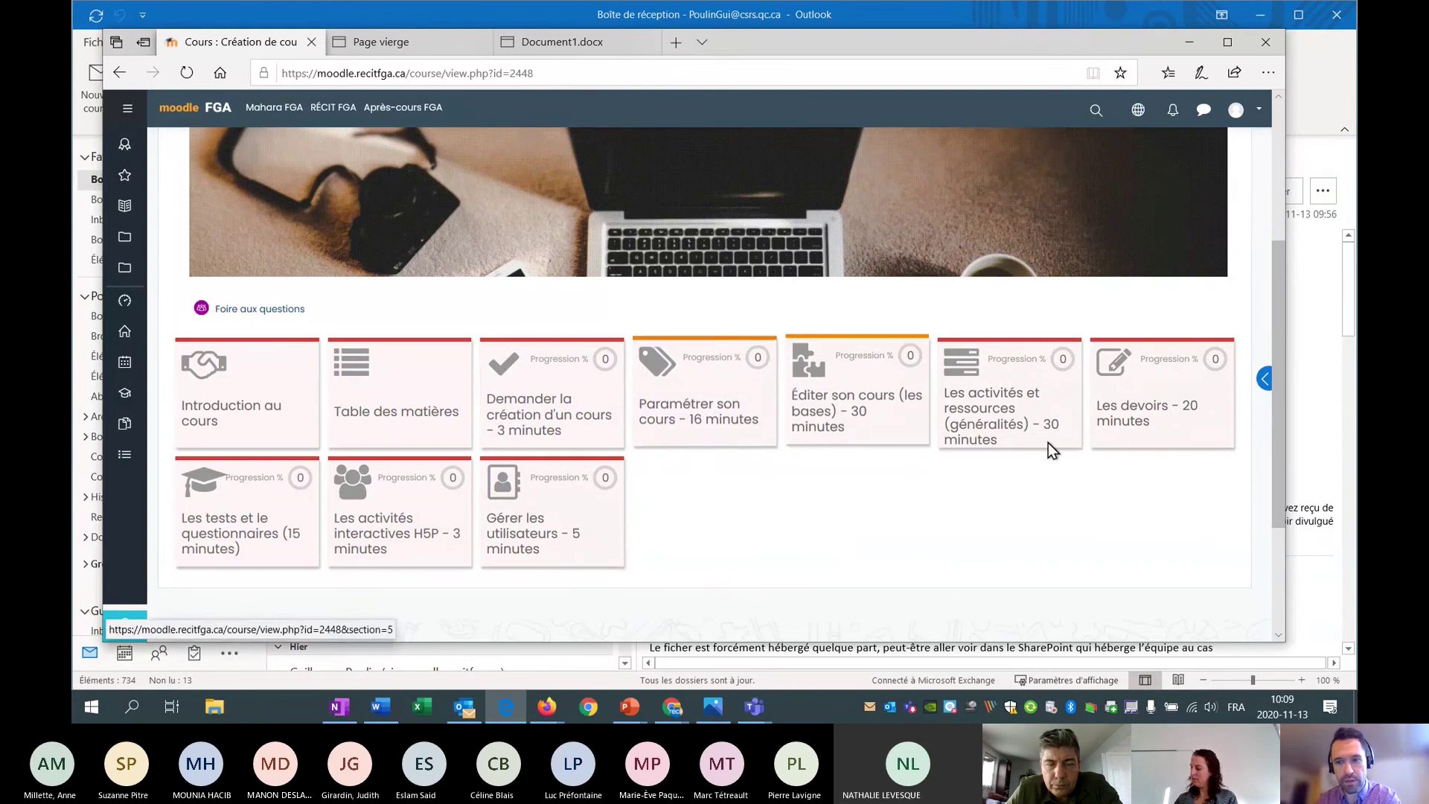
pyautogui.scroll(1, 943, 565)
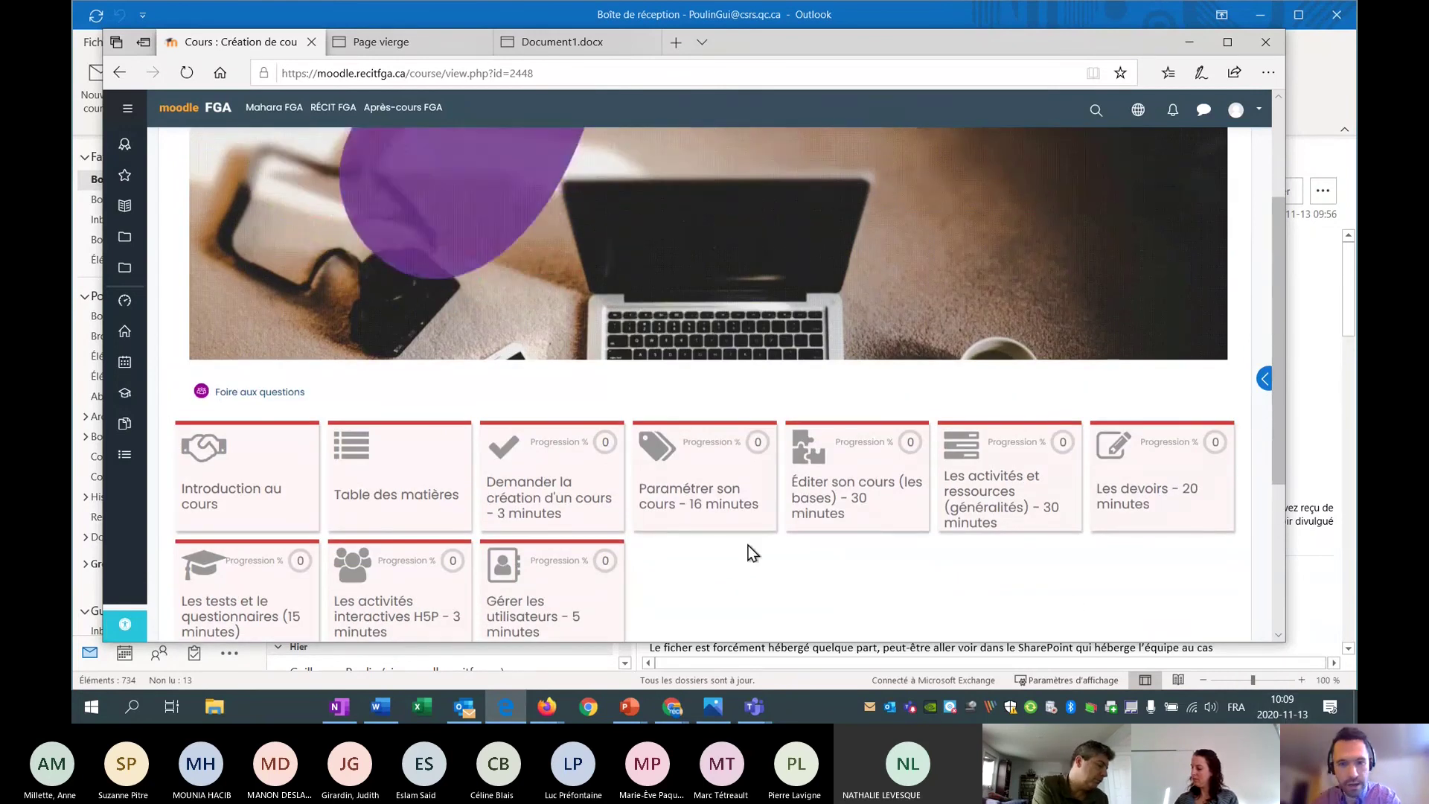
pyautogui.scroll(-1, 752, 566)
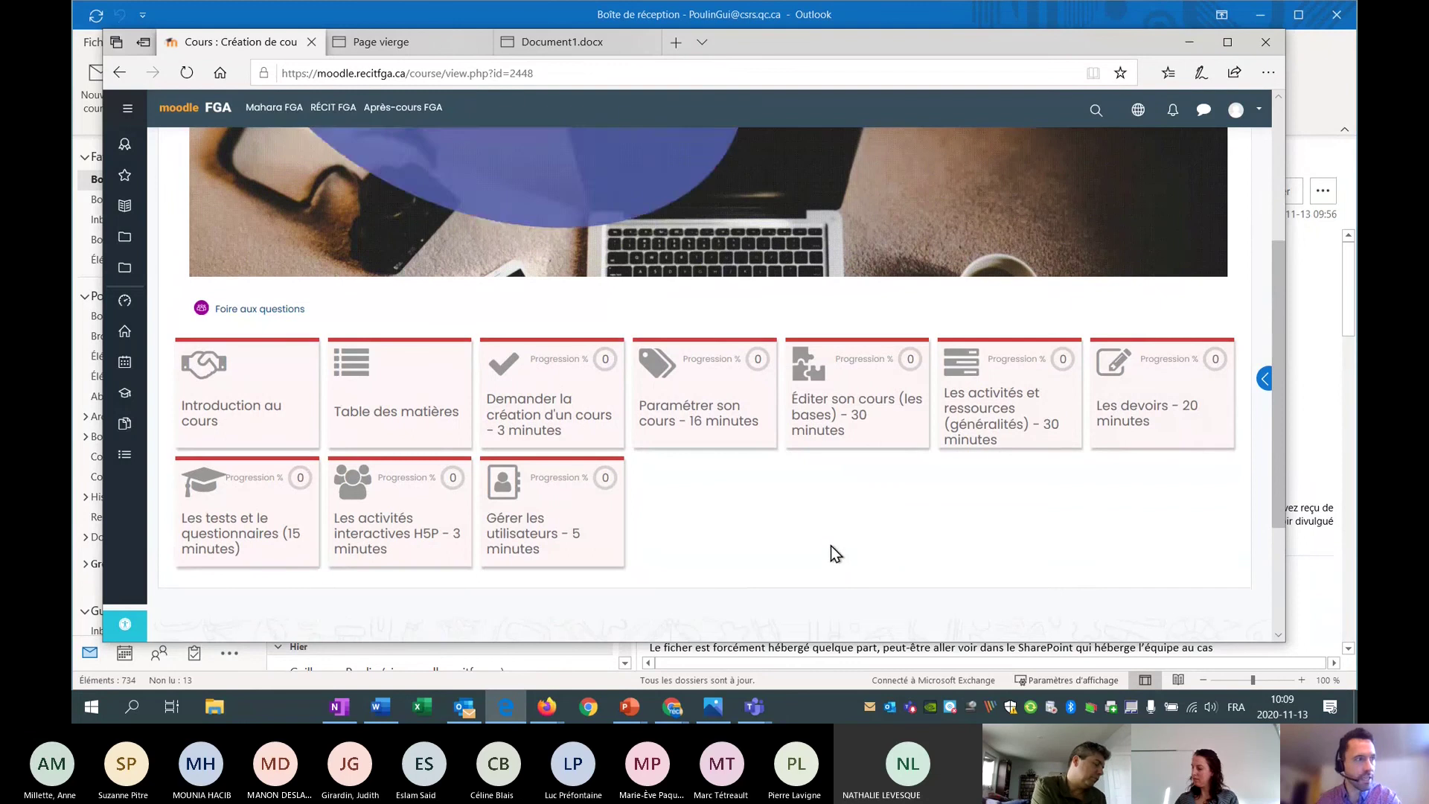
pyautogui.scroll(1, 595, 543)
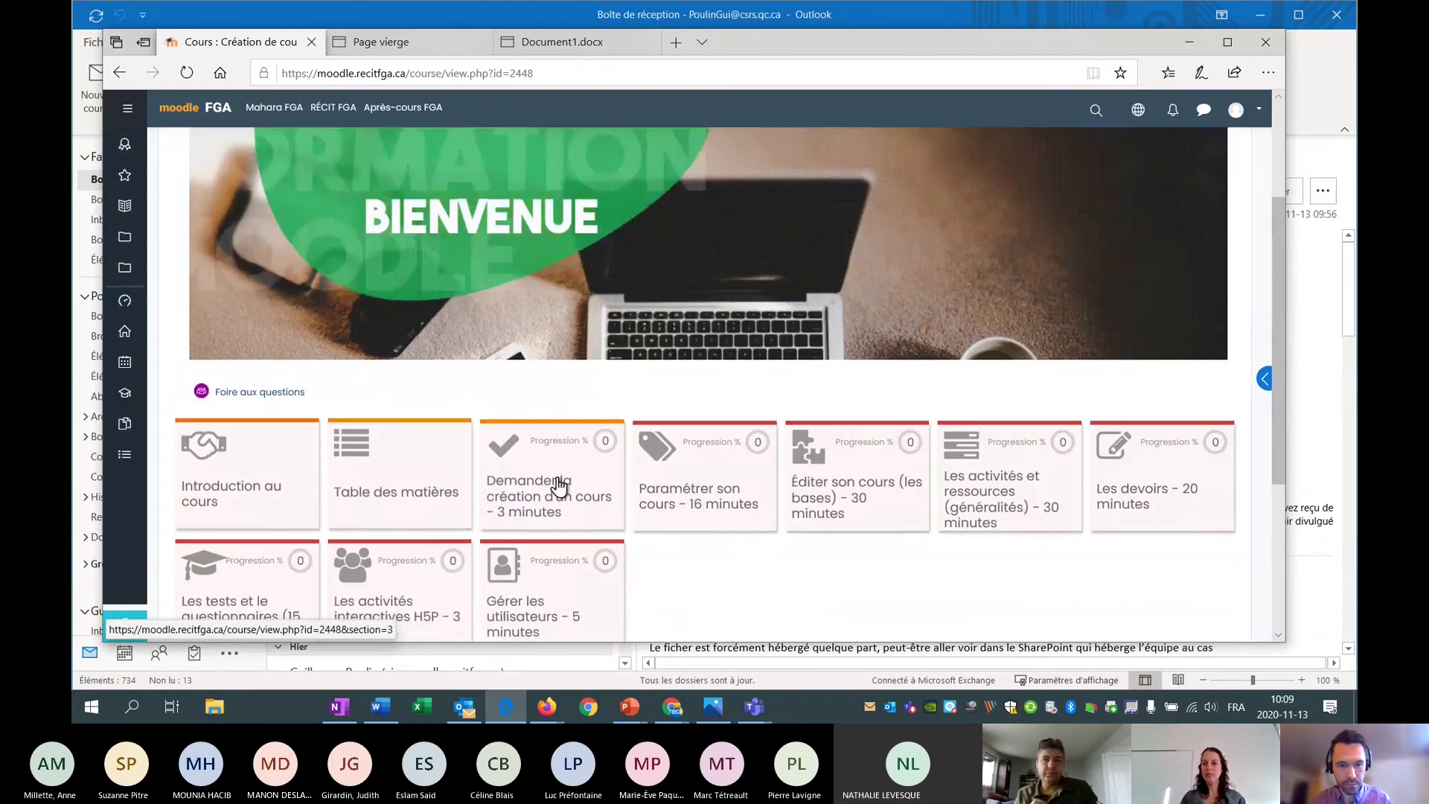
# Switch to the "Achèvement d'activité" report and examine the participants' progress across the course activities and the CSV download options
pyautogui.hotkey('alt', 'Tab')
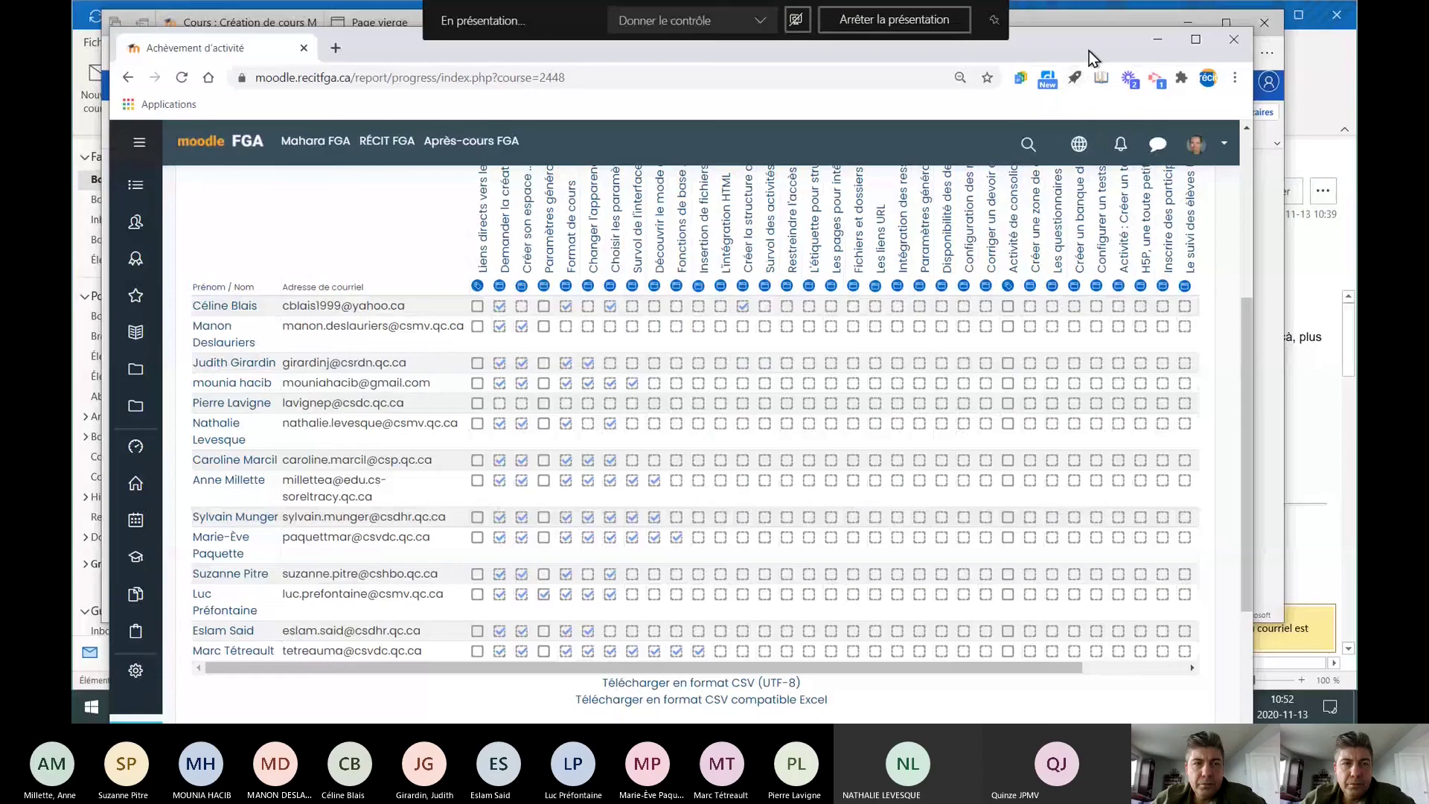
pyautogui.moveTo(1089, 50); pyautogui.dragTo(1091, 40)
pyautogui.scroll(-1, 860, 467)
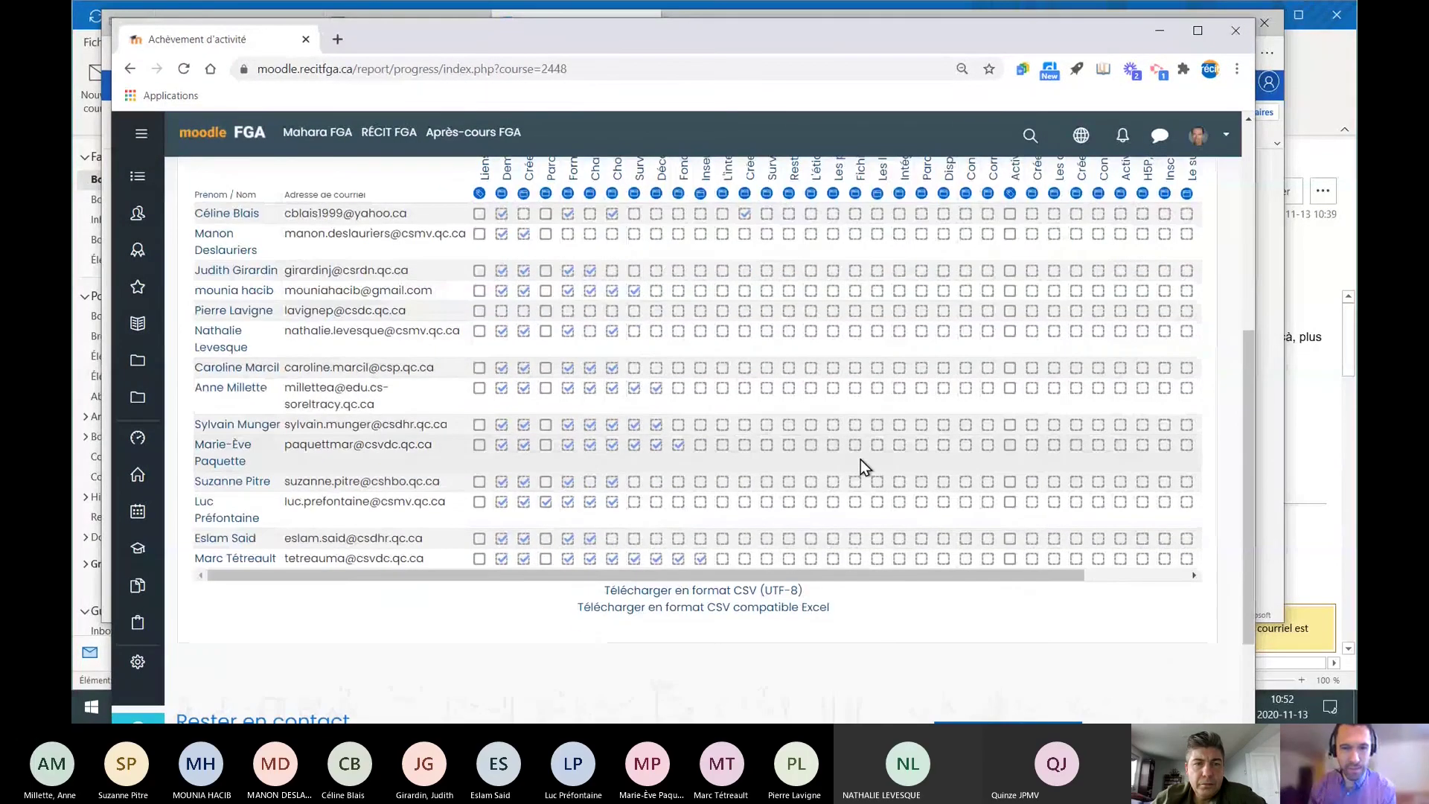
pyautogui.scroll(1, 851, 464)
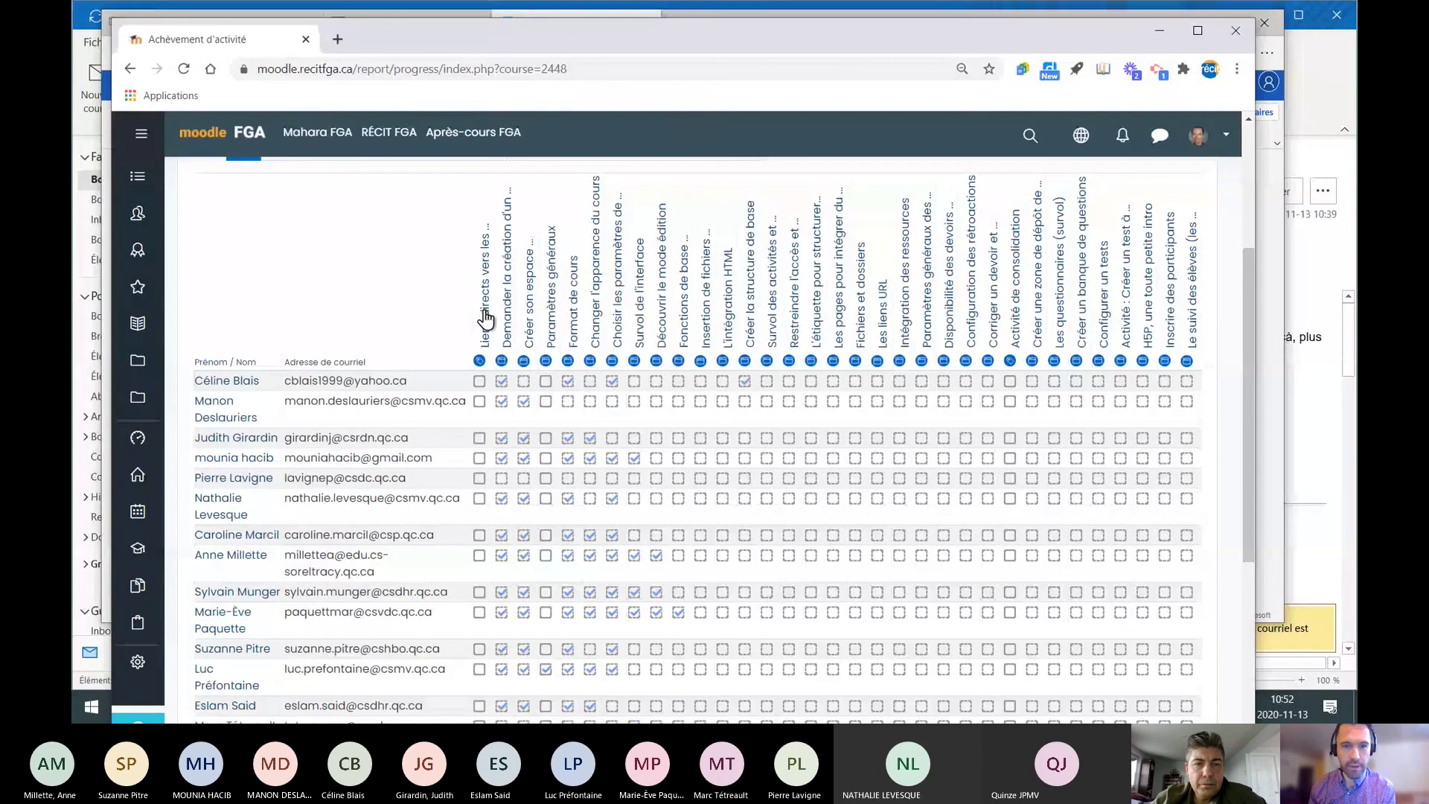
pyautogui.scroll(1, 952, 544)
pyautogui.scroll(-1, 952, 477)
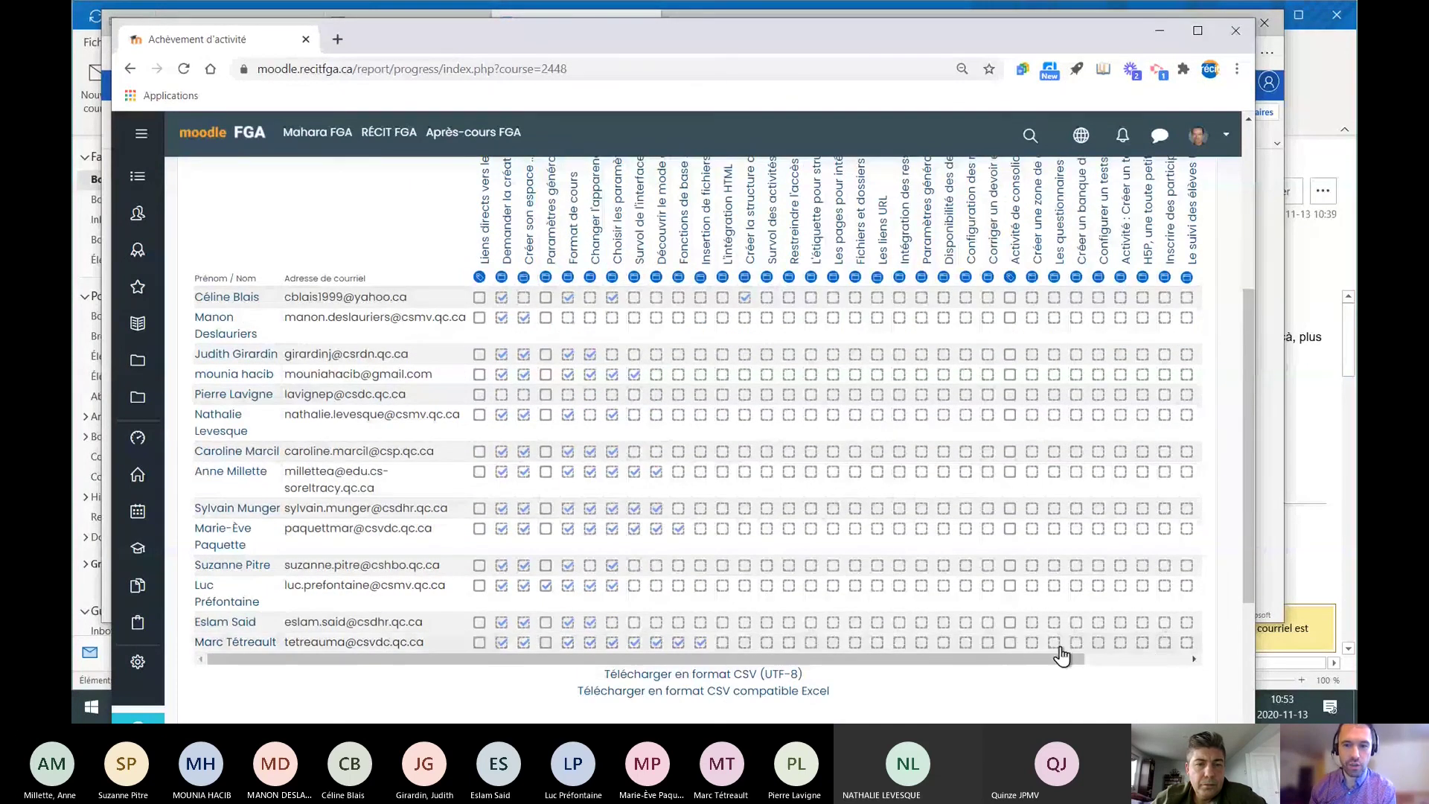
pyautogui.scroll(1, 319, 254)
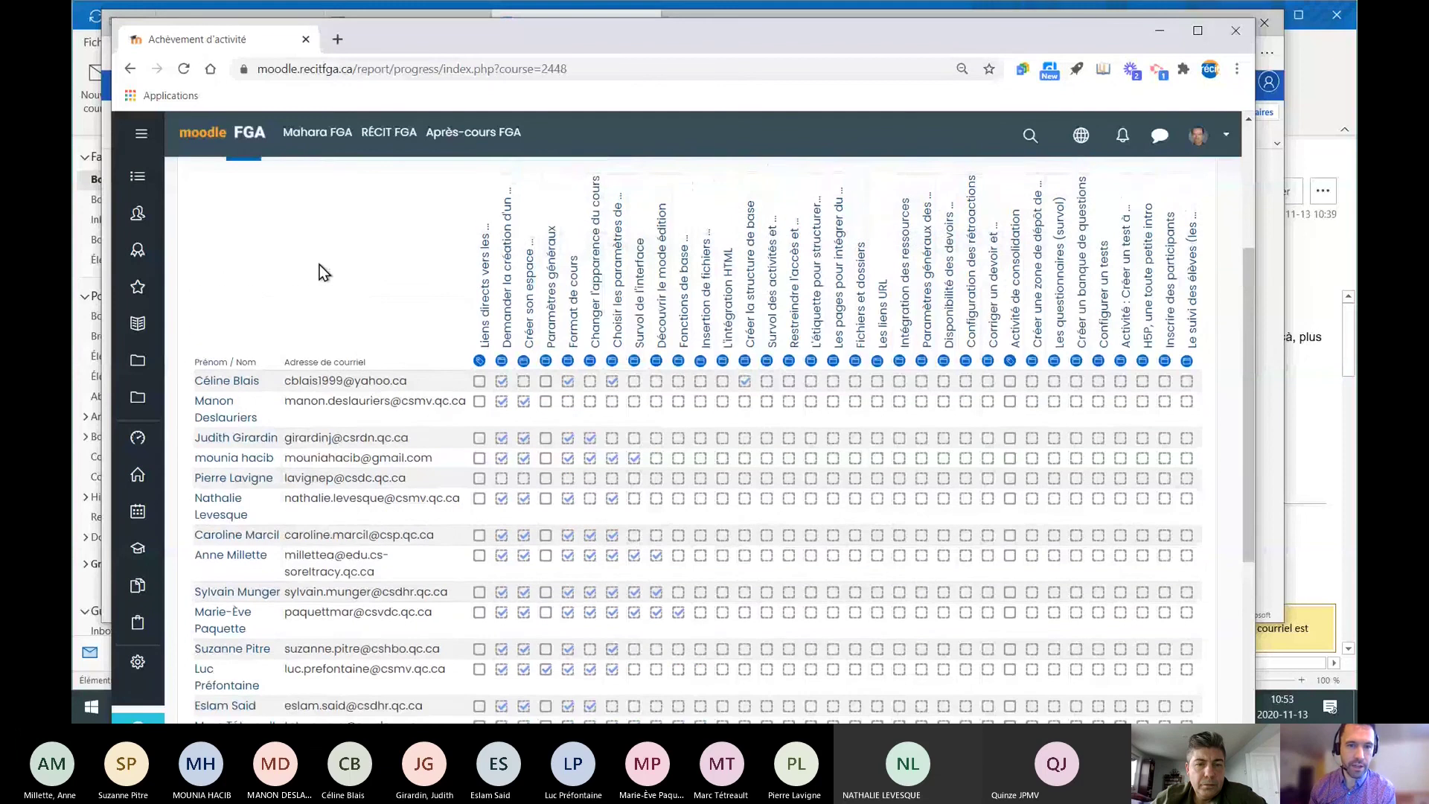
pyautogui.scroll(-1, 319, 277)
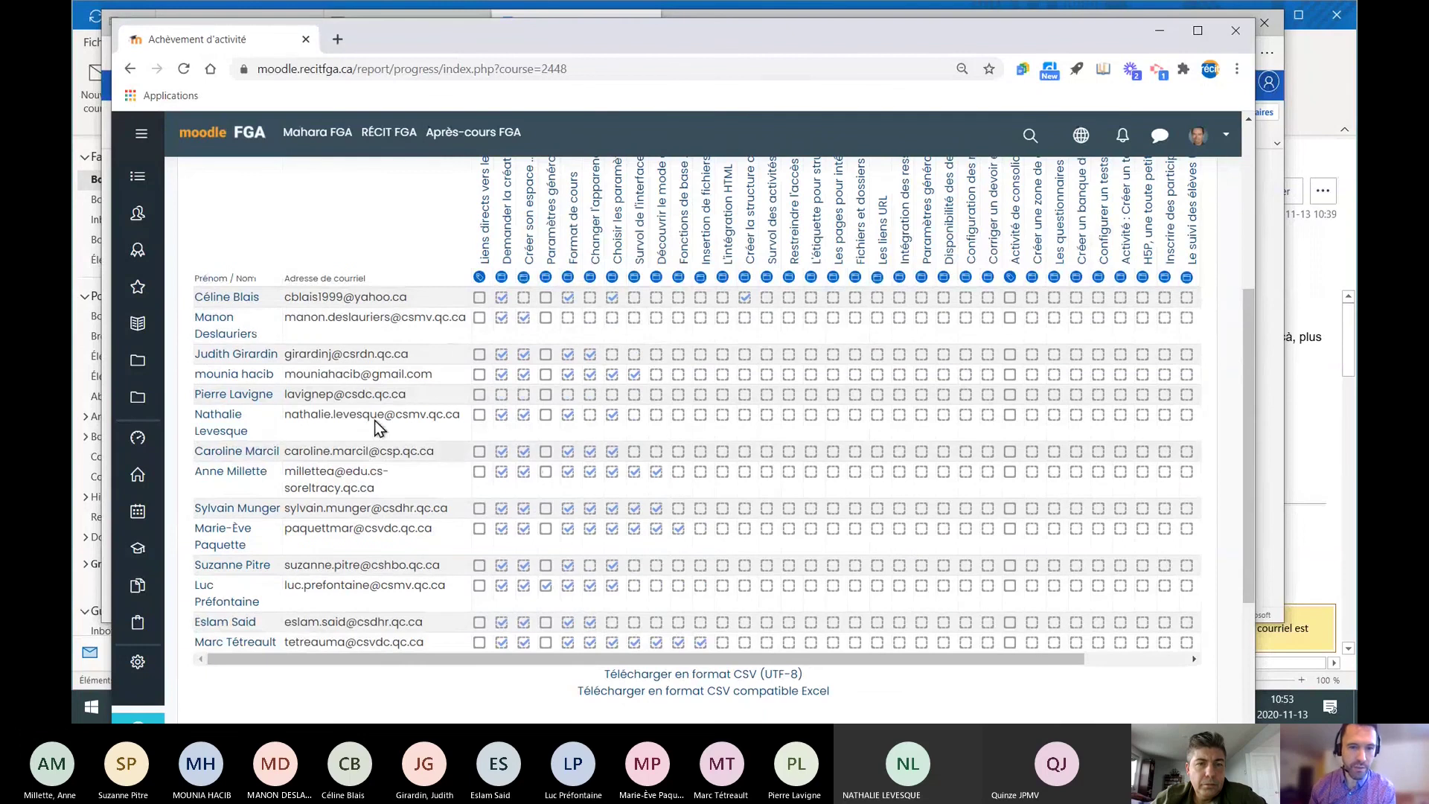
pyautogui.scroll(-1, 648, 372)
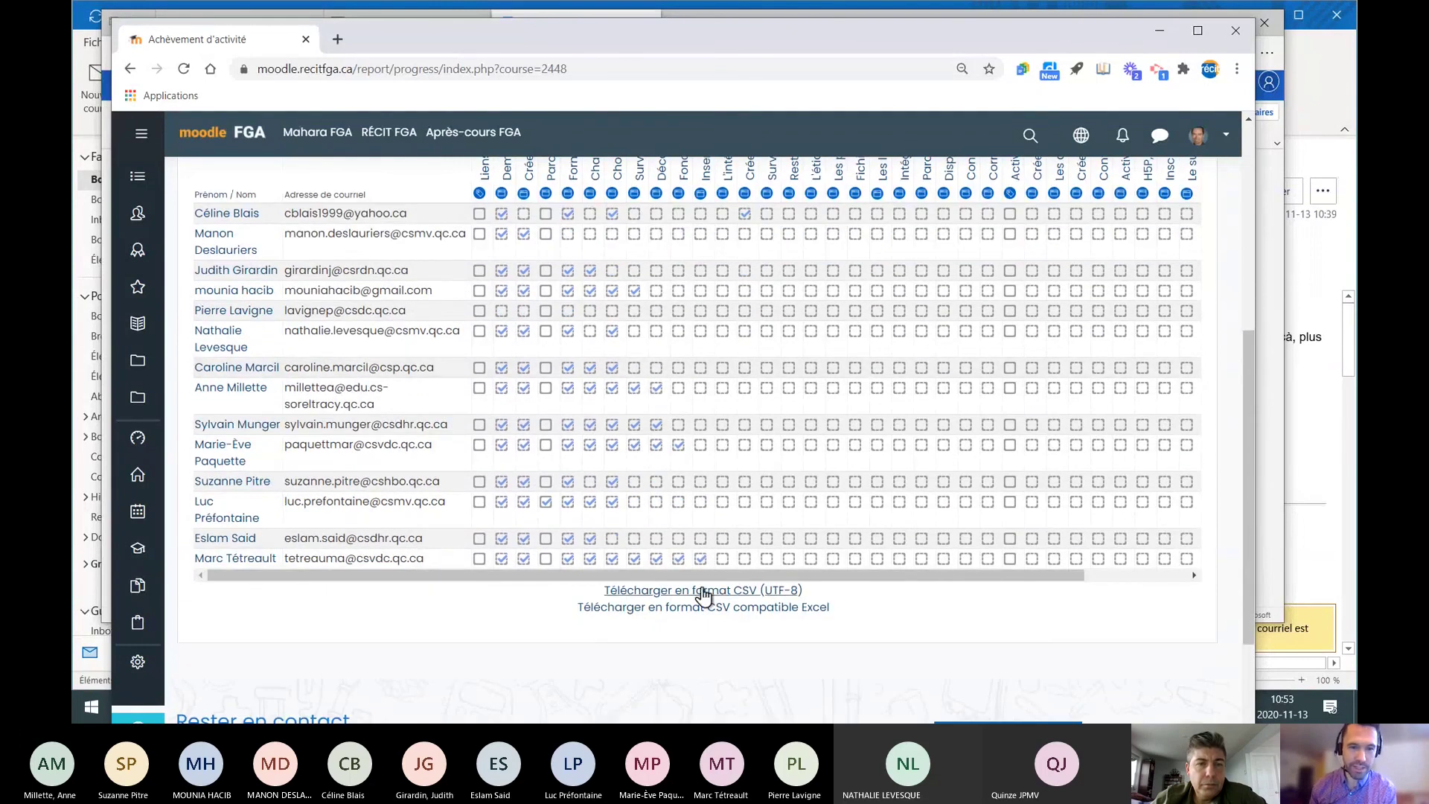
pyautogui.scroll(1, 898, 619)
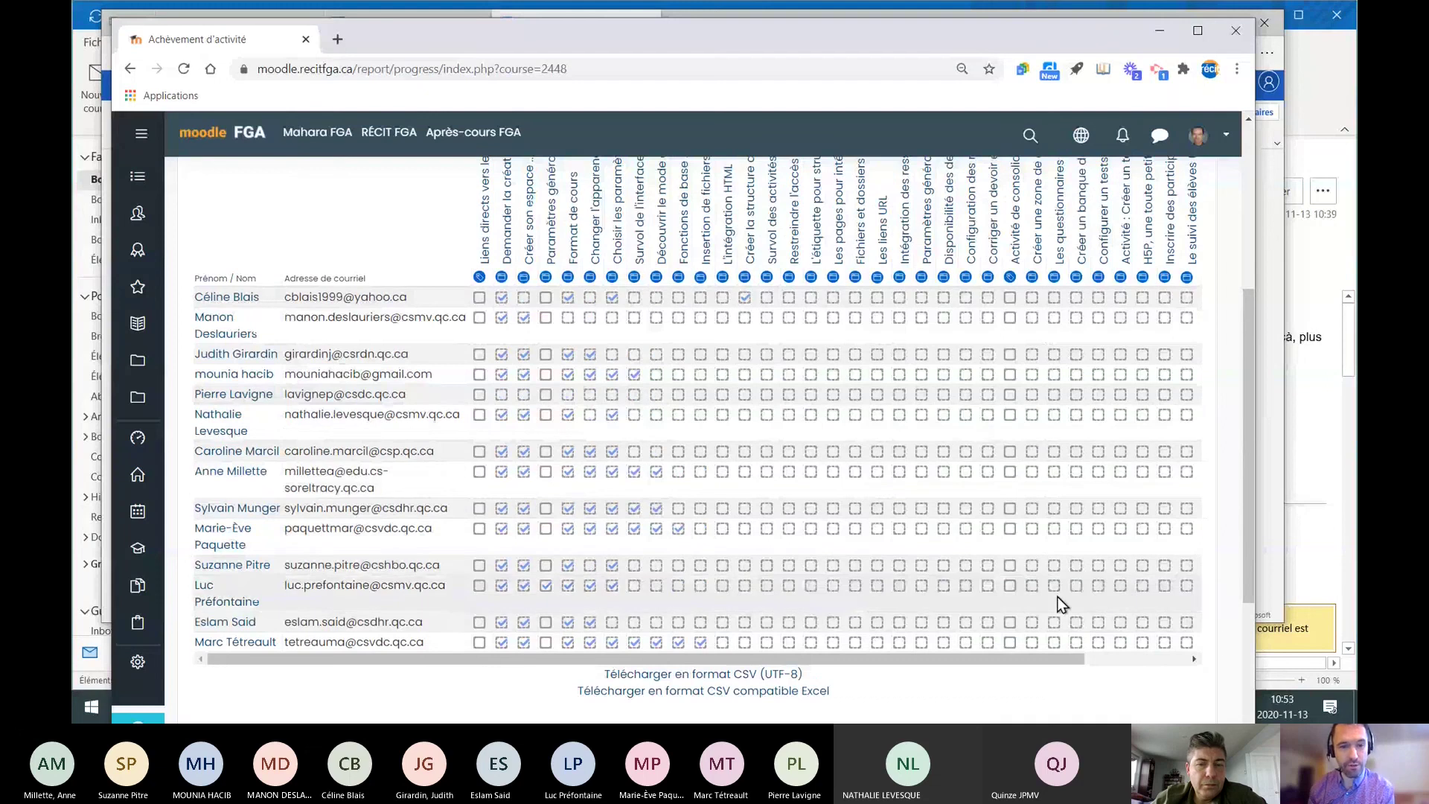
pyautogui.scroll(-1, 1057, 581)
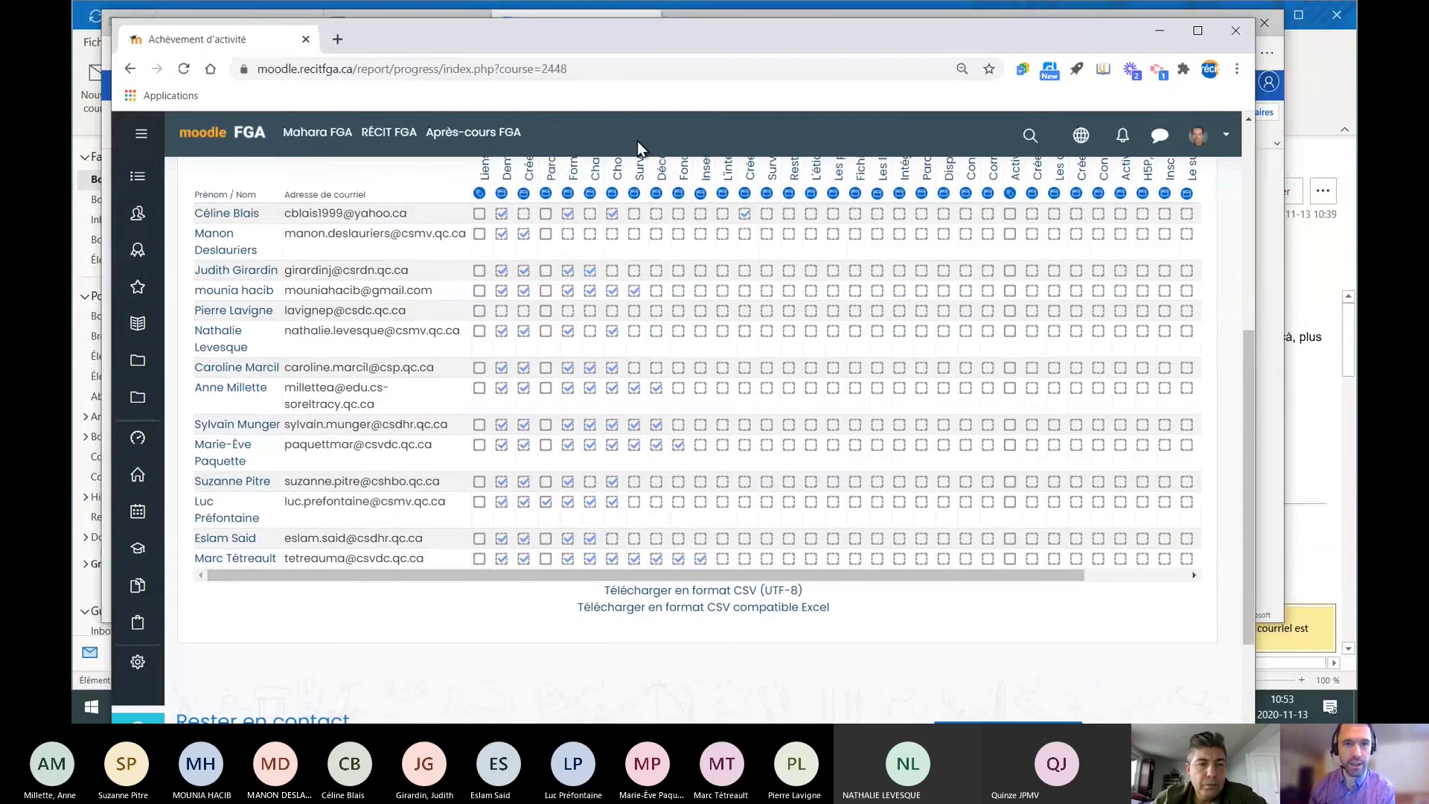
# Move the completion report window aside, bring Document1.docx forward and review its table of questions and answers
pyautogui.moveTo(638, 42); pyautogui.dragTo(646, 98)
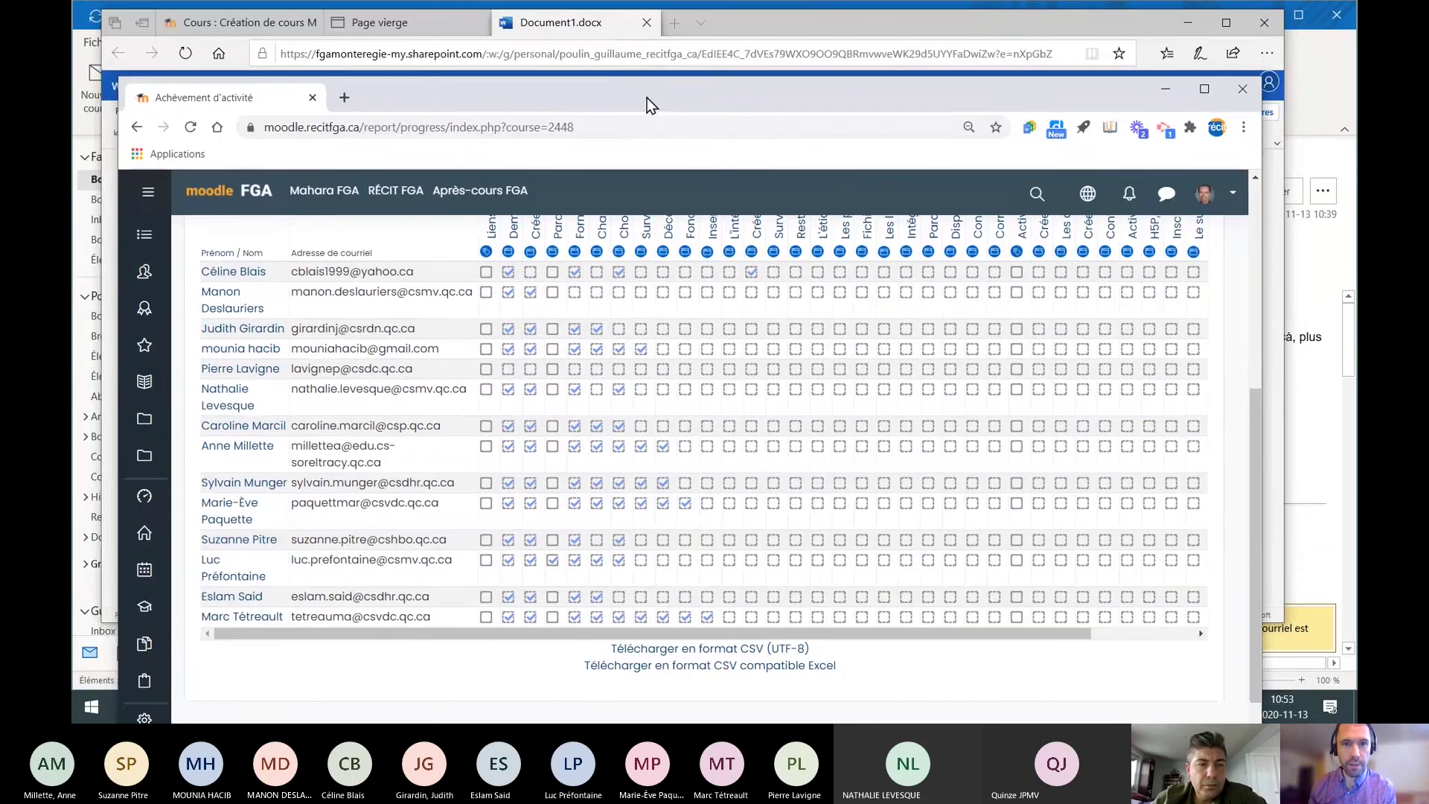
pyautogui.click(582, 28)
pyautogui.scroll(1, 854, 350)
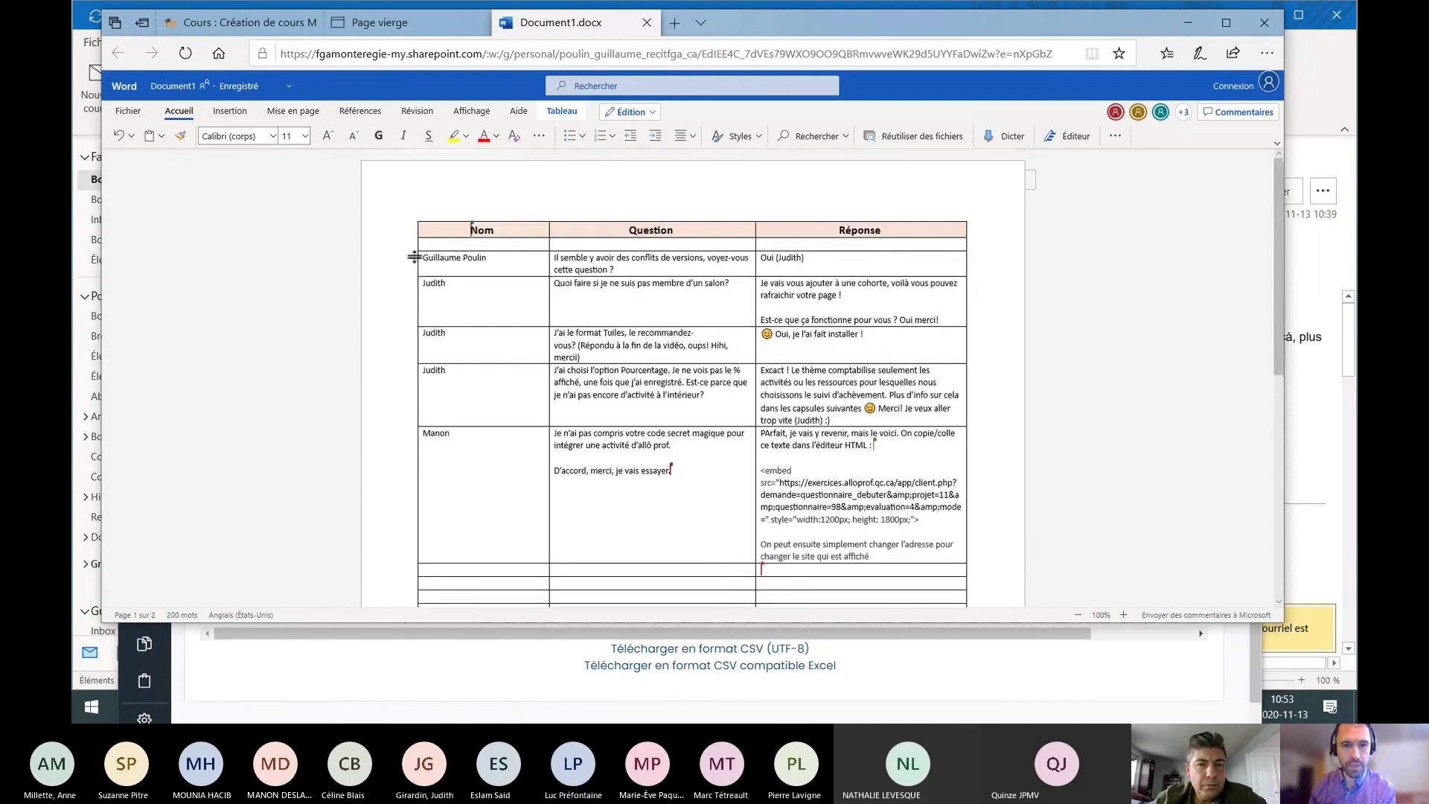
pyautogui.scroll(-1, 839, 422)
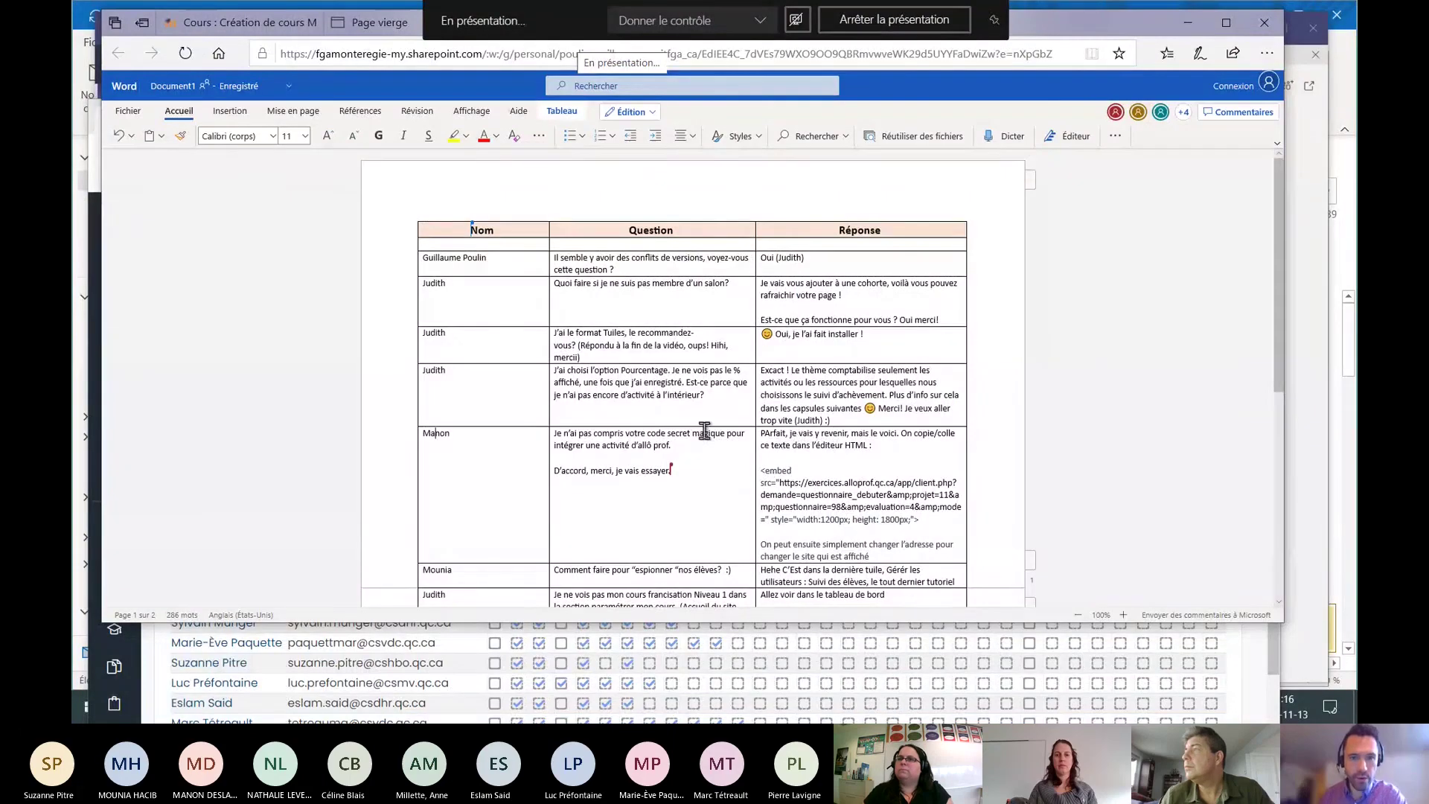
# Highlight the question about the Tuiles format, then review the rows on the Pourcentage option and the Allô prof activity
pyautogui.tripleClick(563, 284)
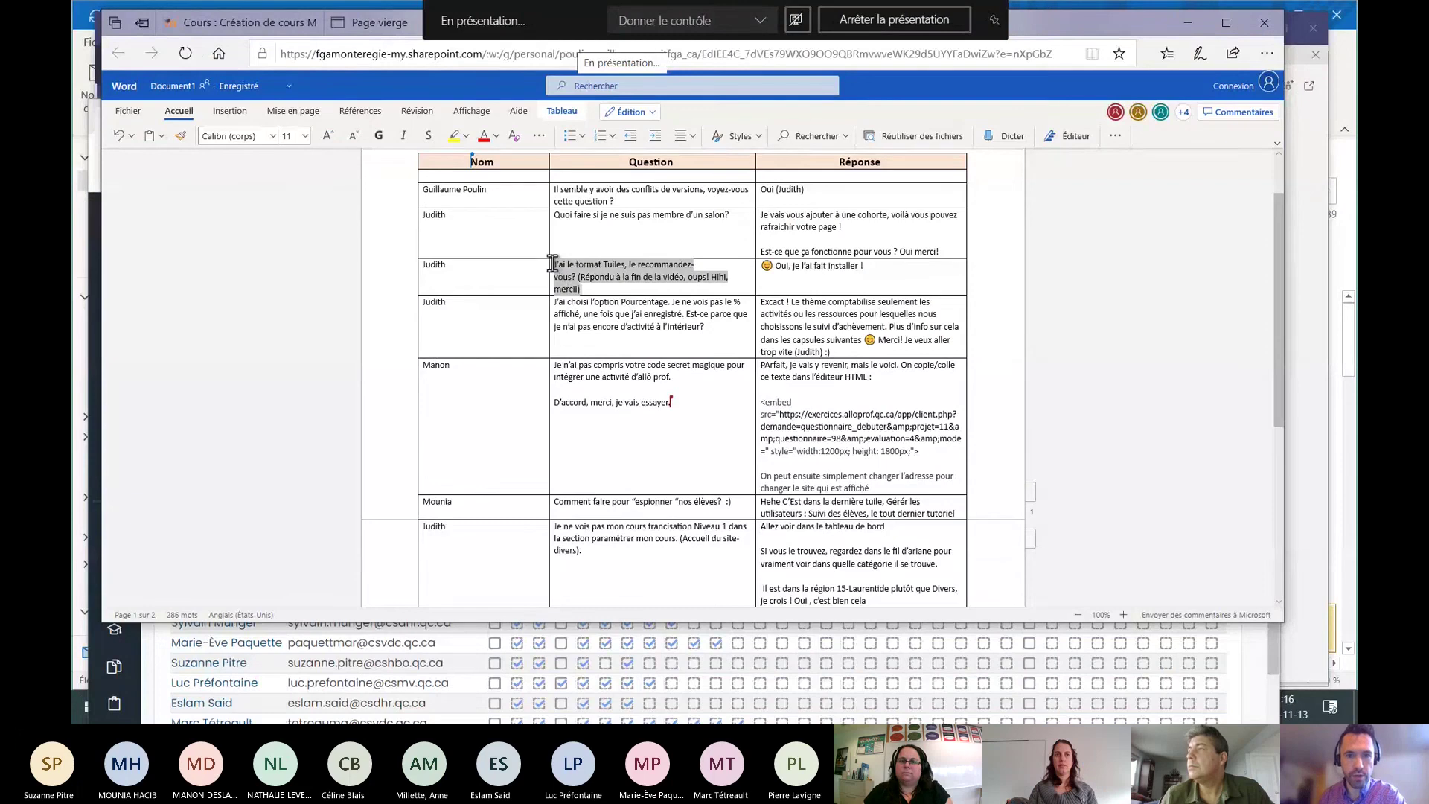
pyautogui.click(603, 288)
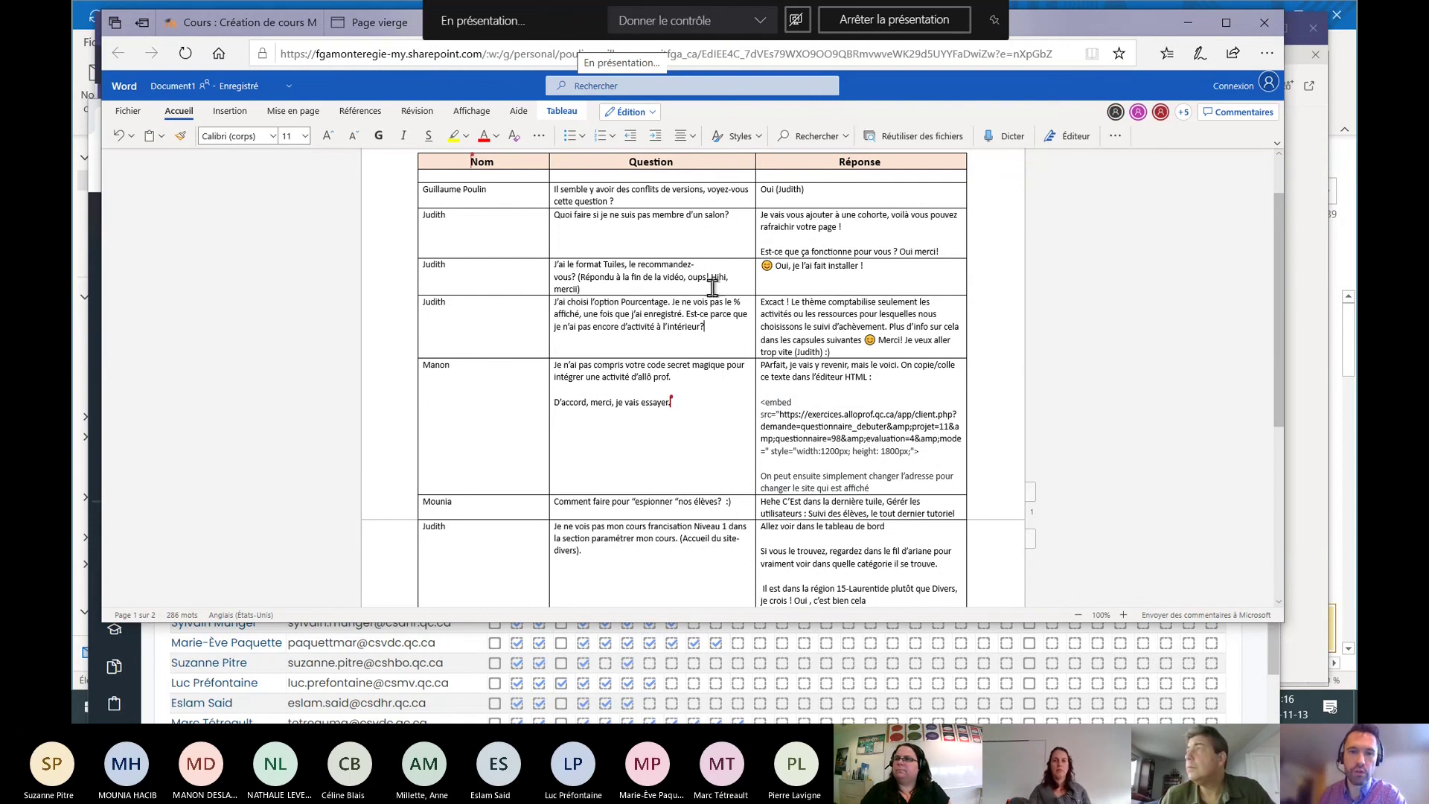
pyautogui.scroll(-1, 754, 270)
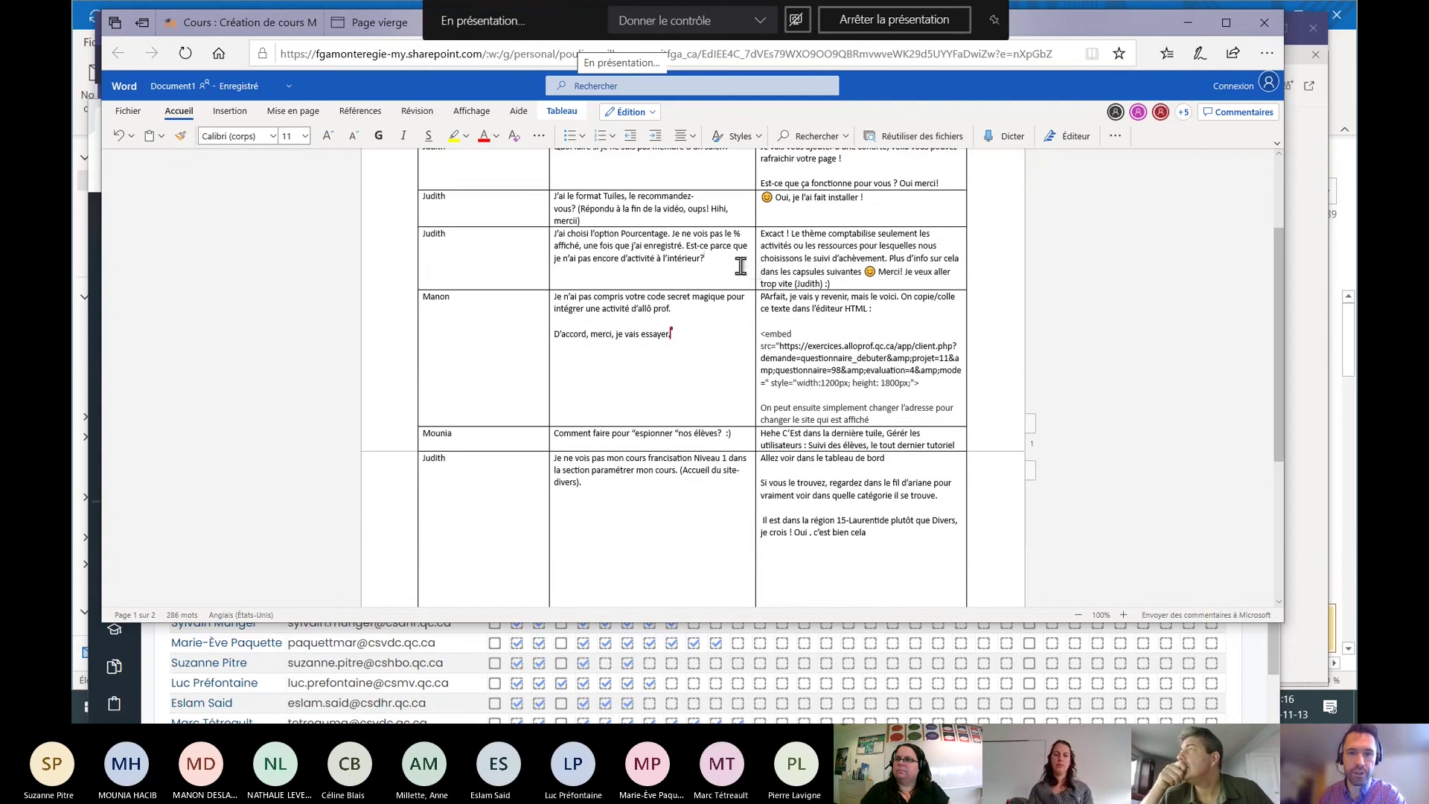
pyautogui.scroll(-1, 754, 269)
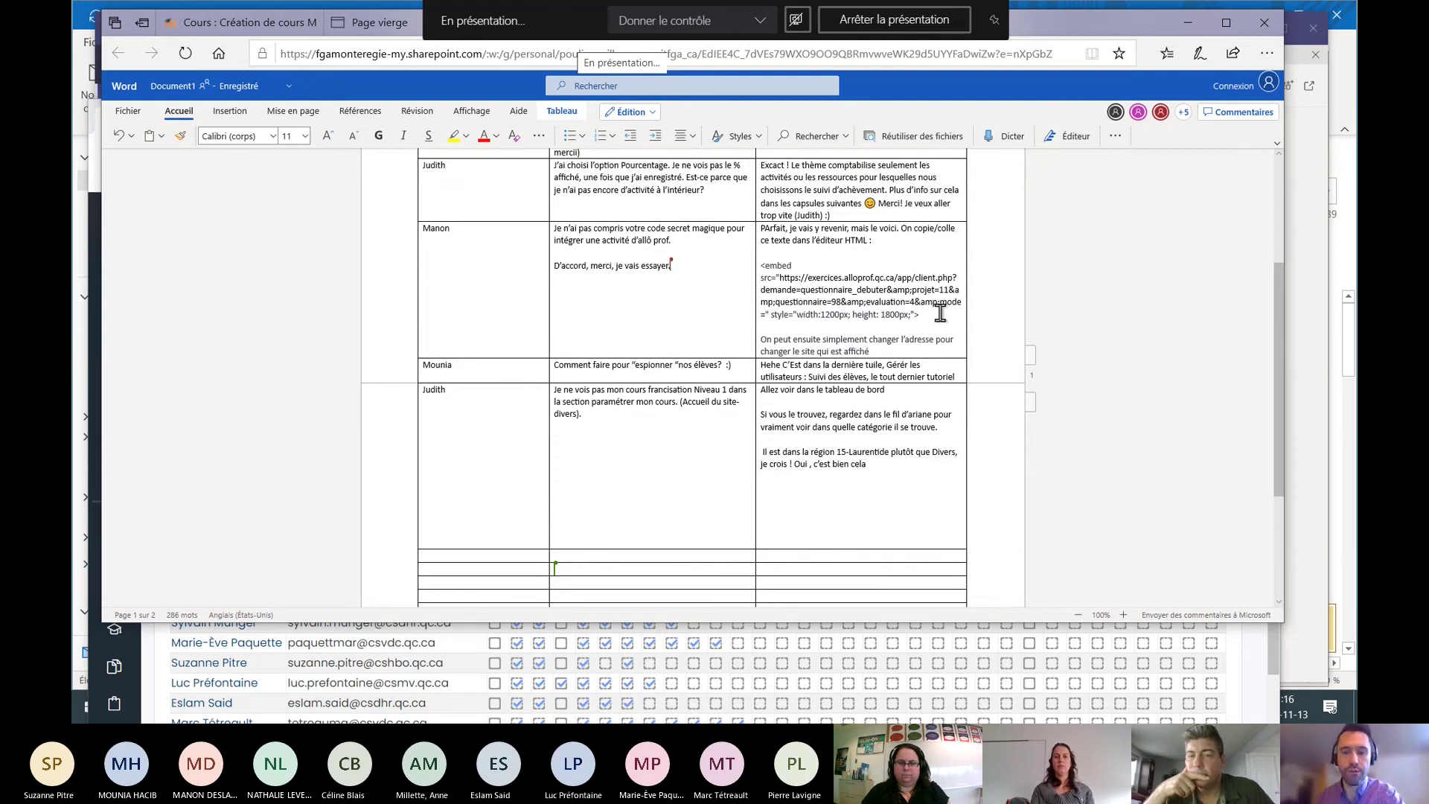
# Highlight the HTML embed code in the answer about integrating an Allô prof activity, clear the selection and view the following questions
pyautogui.moveTo(941, 320); pyautogui.dragTo(765, 266)
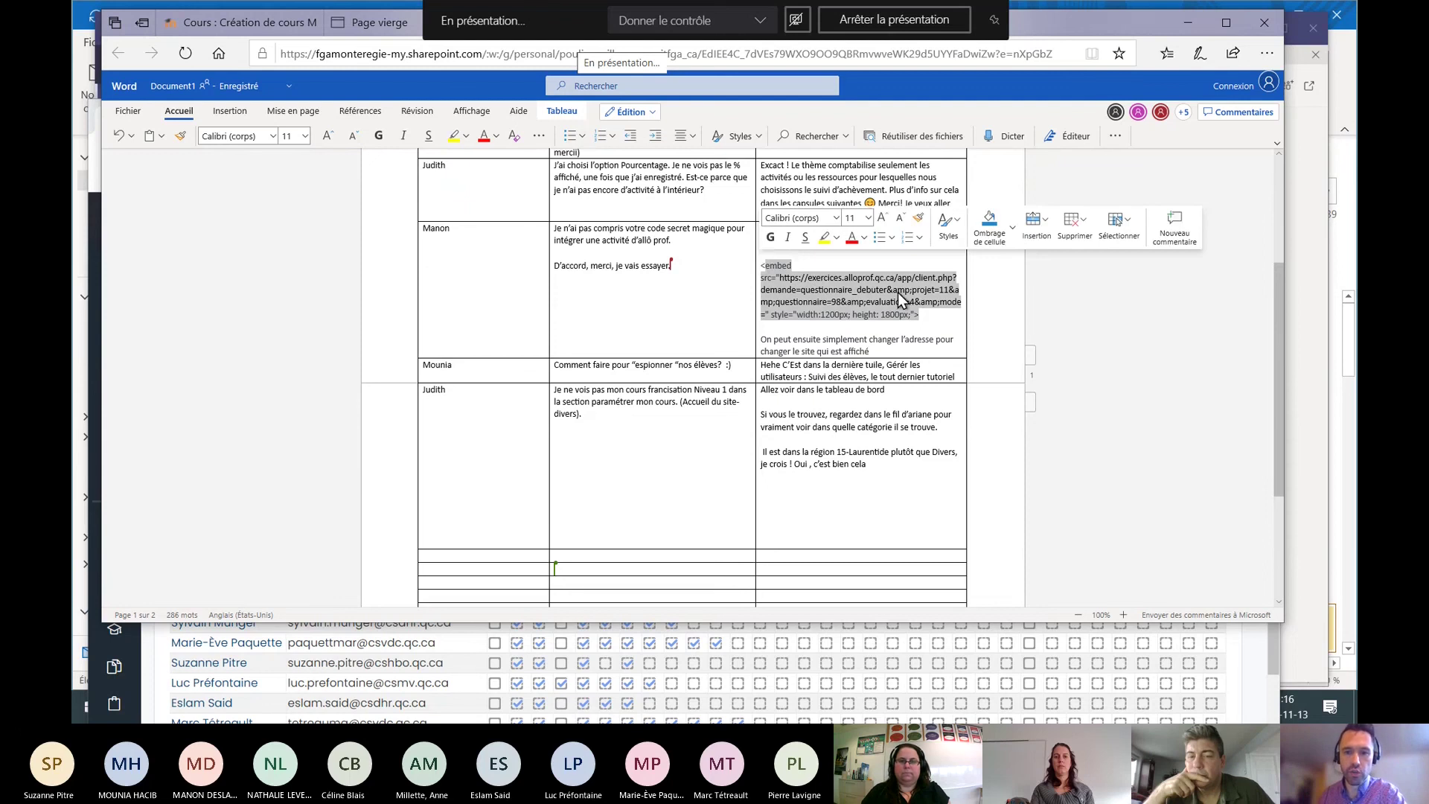
pyautogui.click(937, 324)
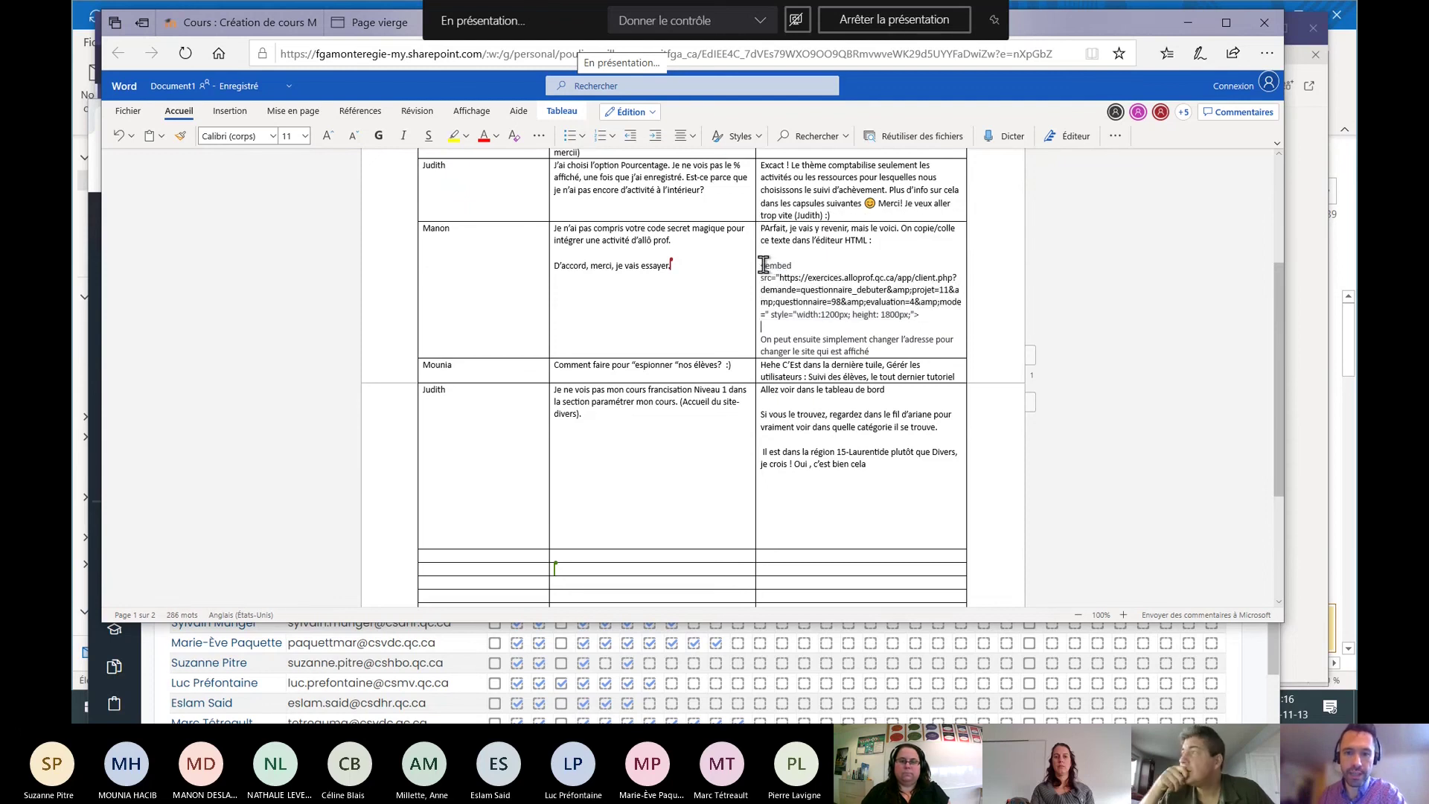
pyautogui.moveTo(762, 265); pyautogui.dragTo(915, 316)
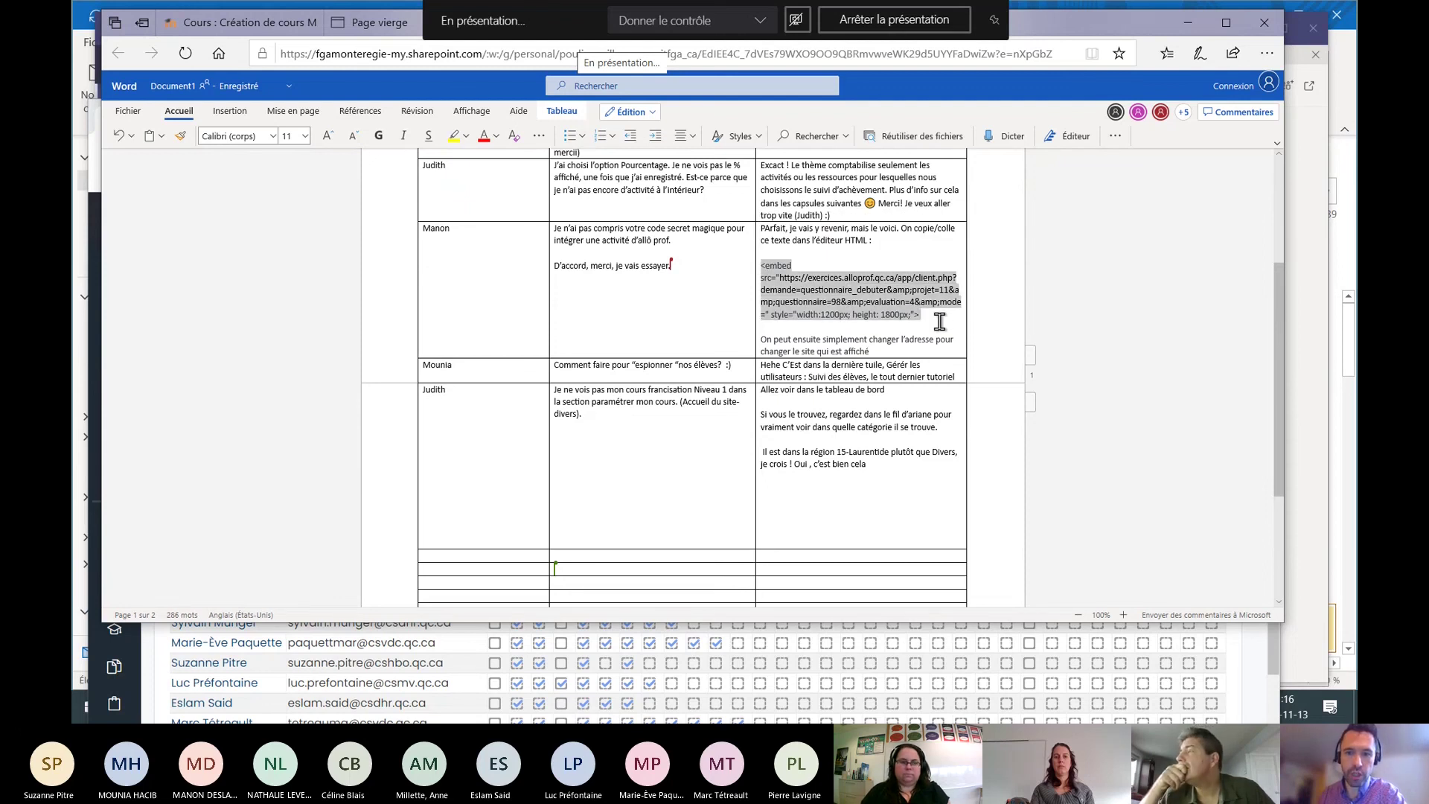
pyautogui.click(941, 323)
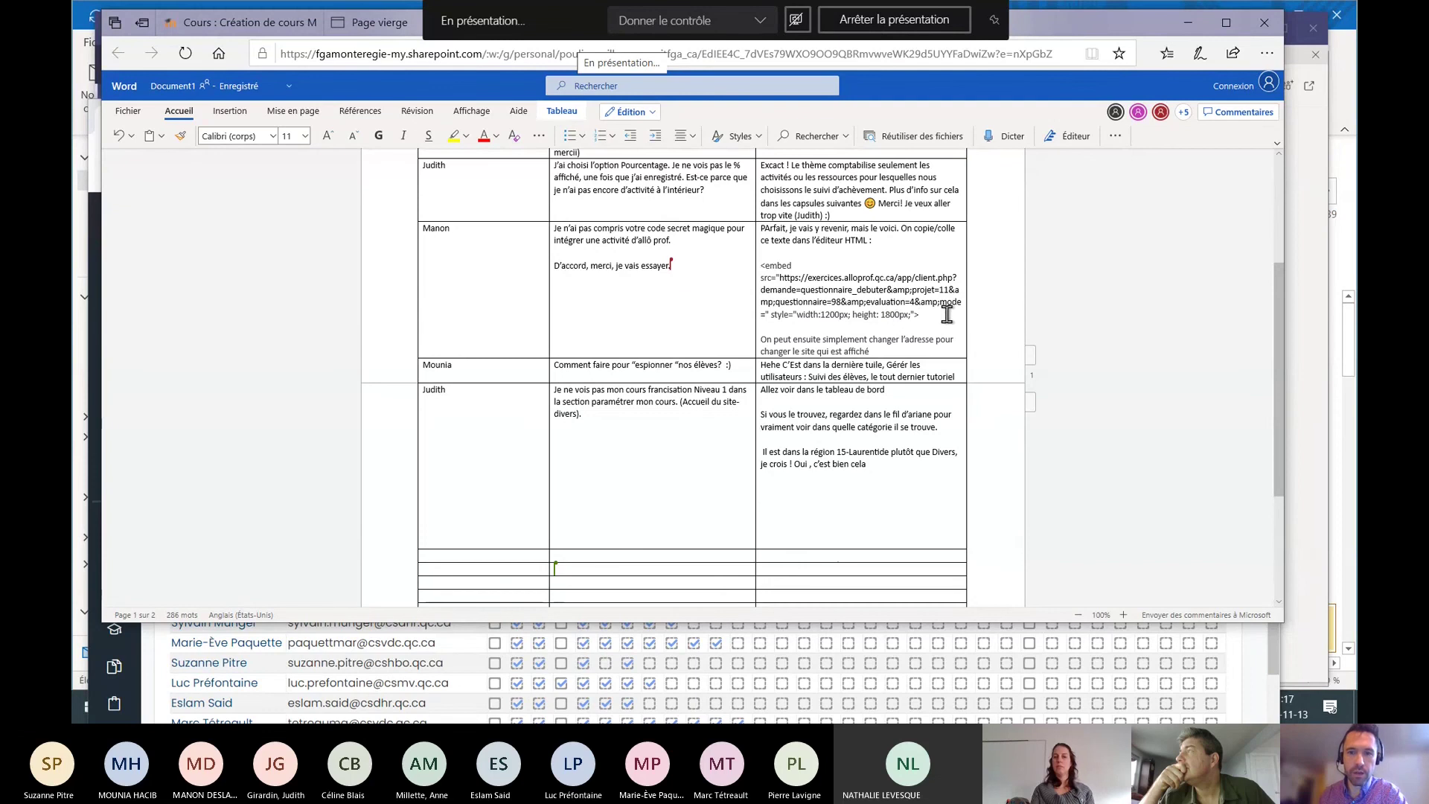
pyautogui.moveTo(761, 266); pyautogui.dragTo(920, 317)
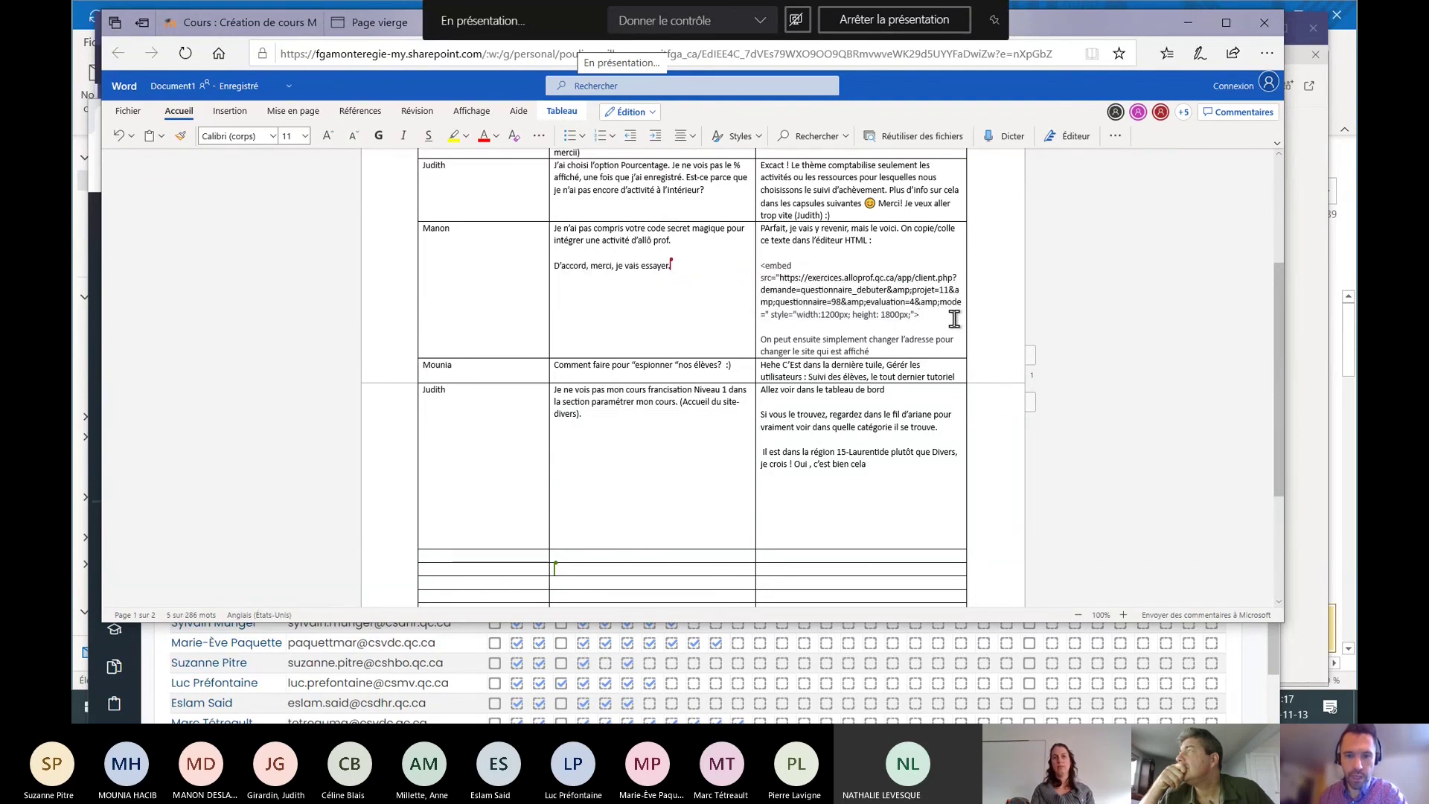
pyautogui.click(954, 319)
pyautogui.scroll(-2, 954, 319)
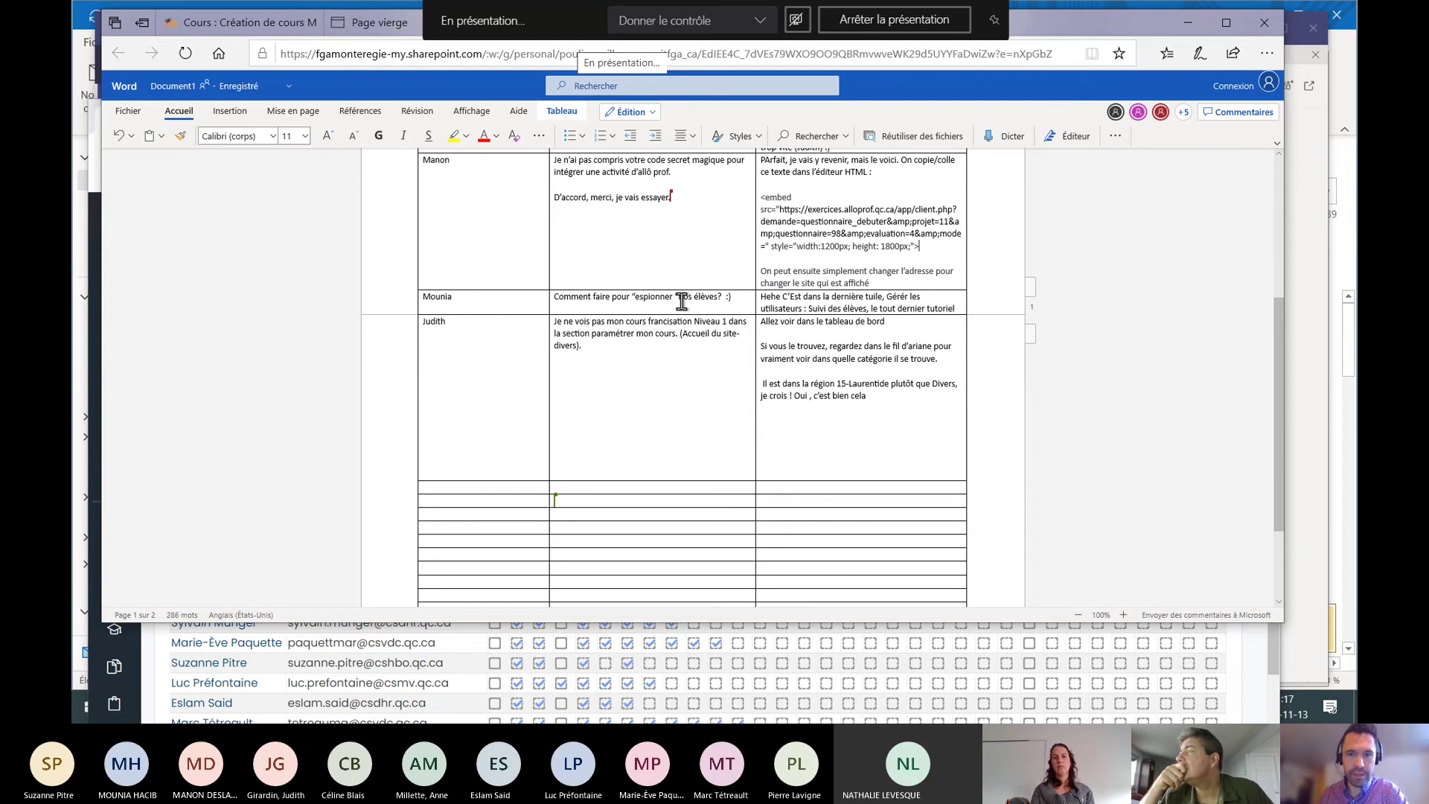
# Glance at the completion report window, return to Document1 and review the question rows from the version conflicts to the missing francisation course
pyautogui.click(1255, 683)
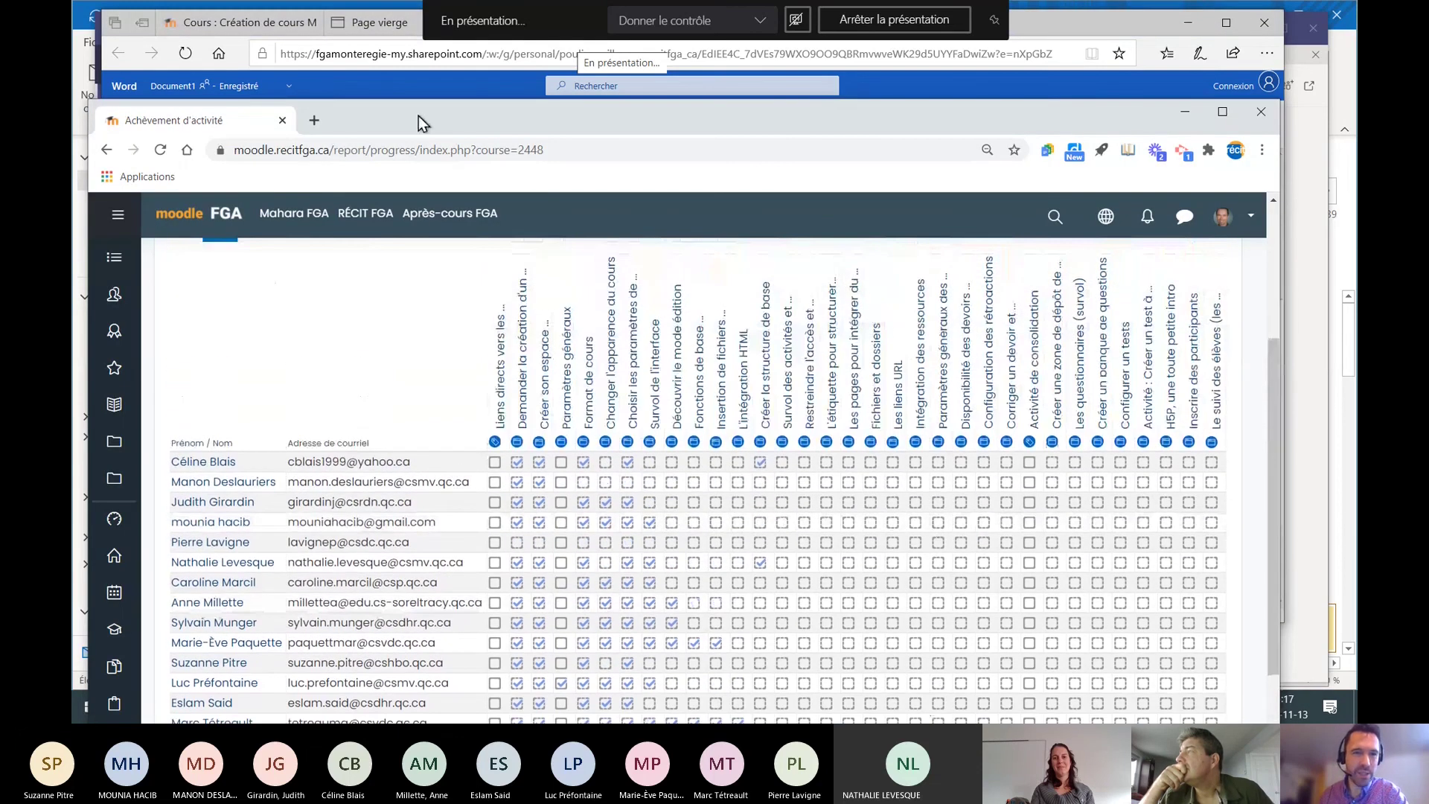
pyautogui.click(1096, 20)
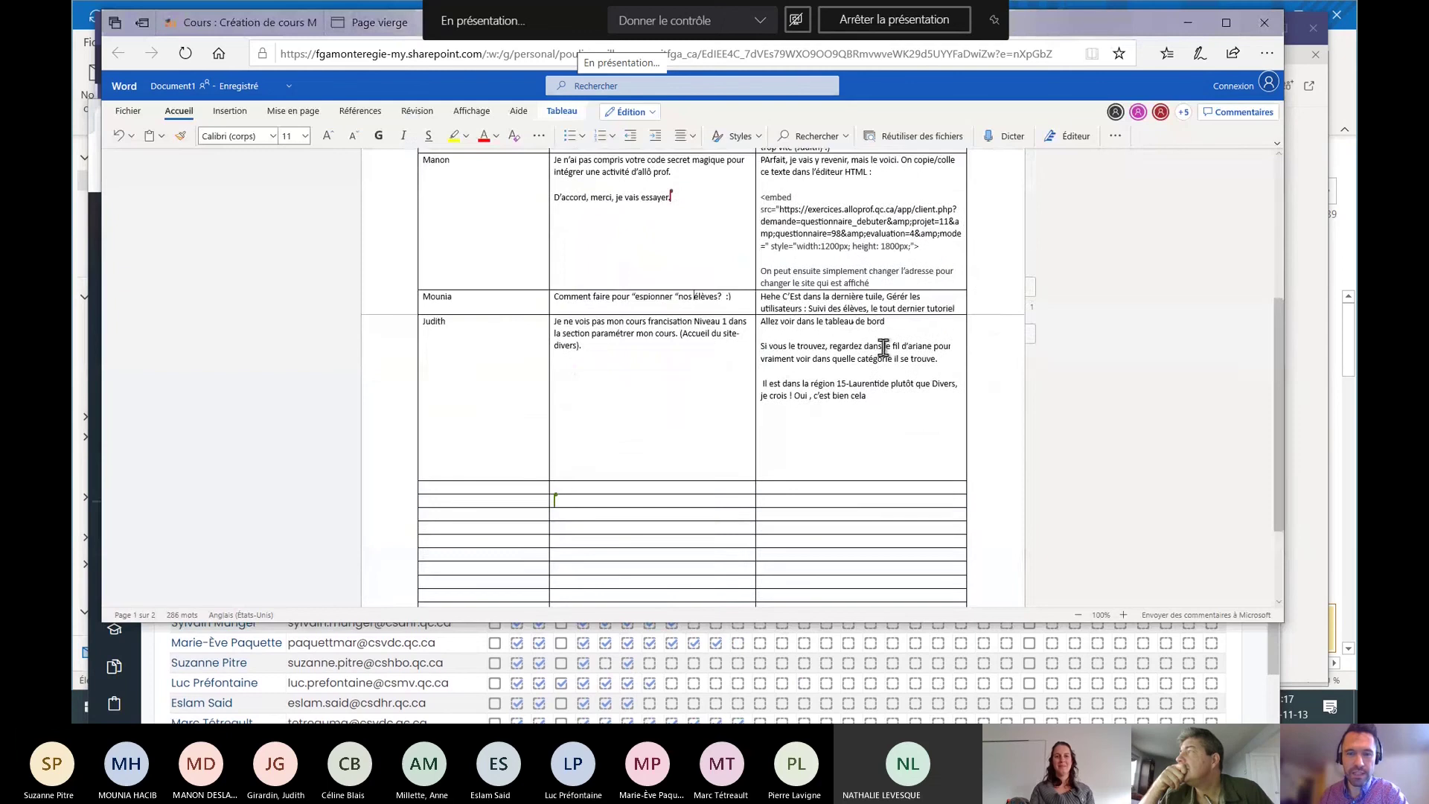
pyautogui.scroll(3, 872, 372)
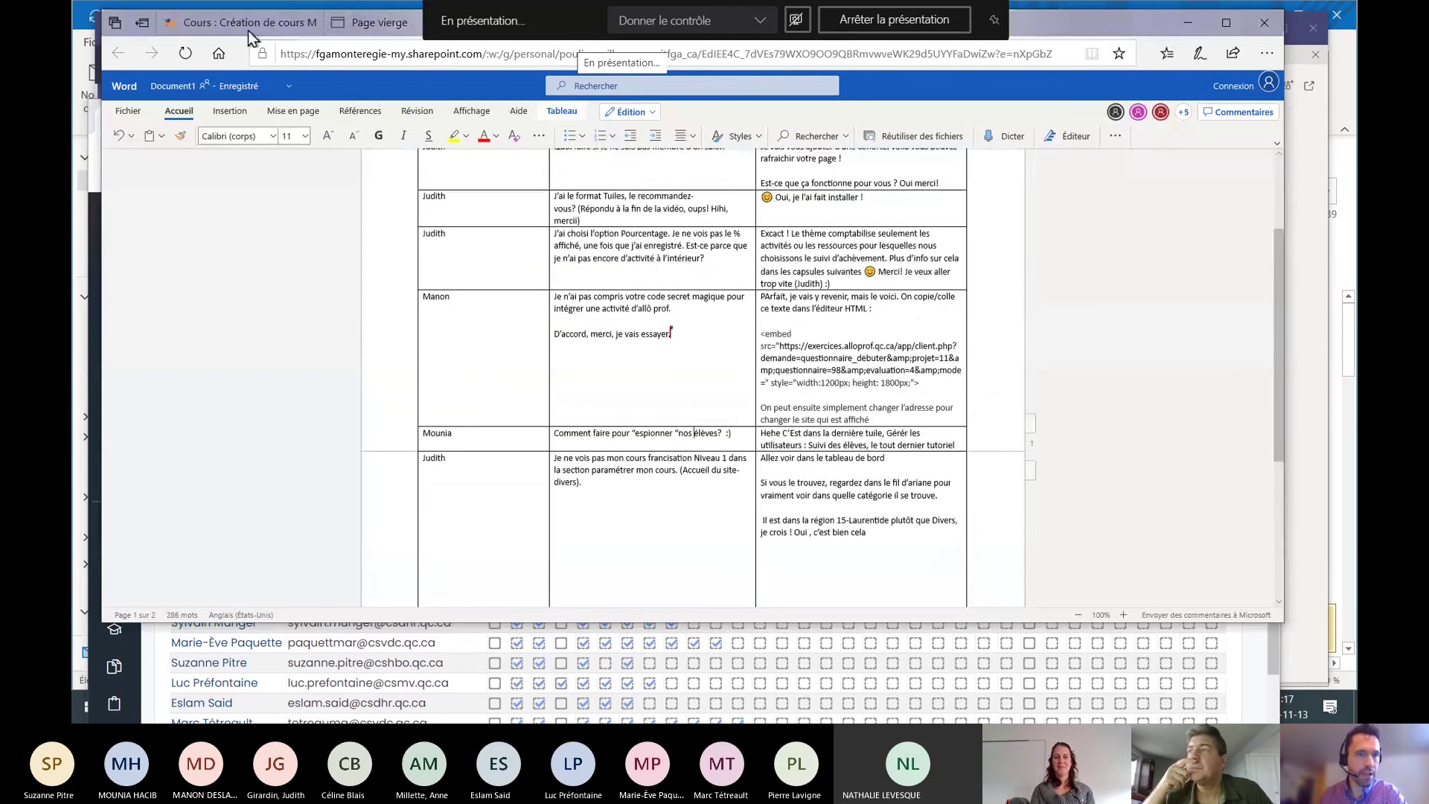
pyautogui.moveTo(238, 24)
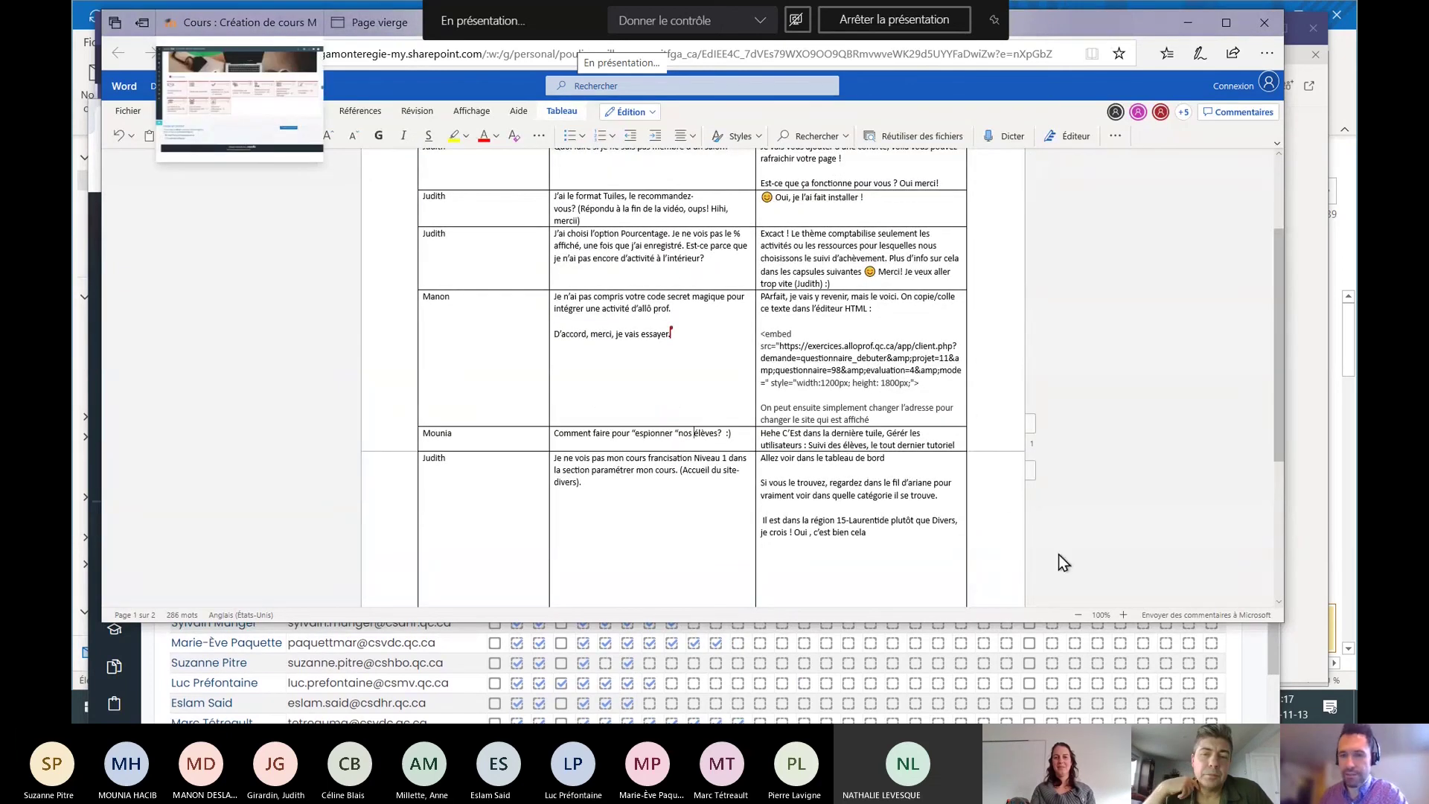
pyautogui.scroll(2, 960, 480)
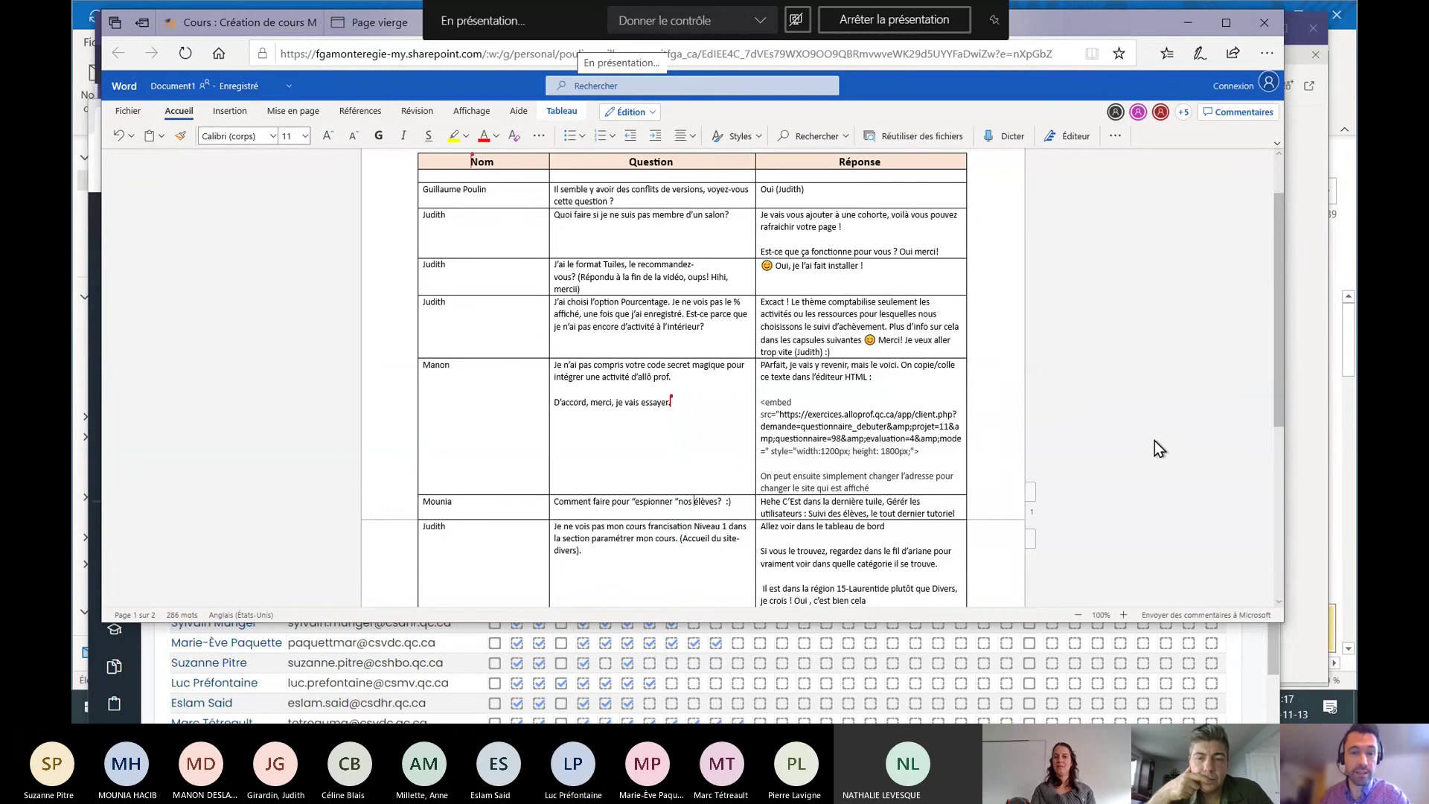
pyautogui.scroll(-2, 1154, 441)
pyautogui.scroll(2, 1155, 440)
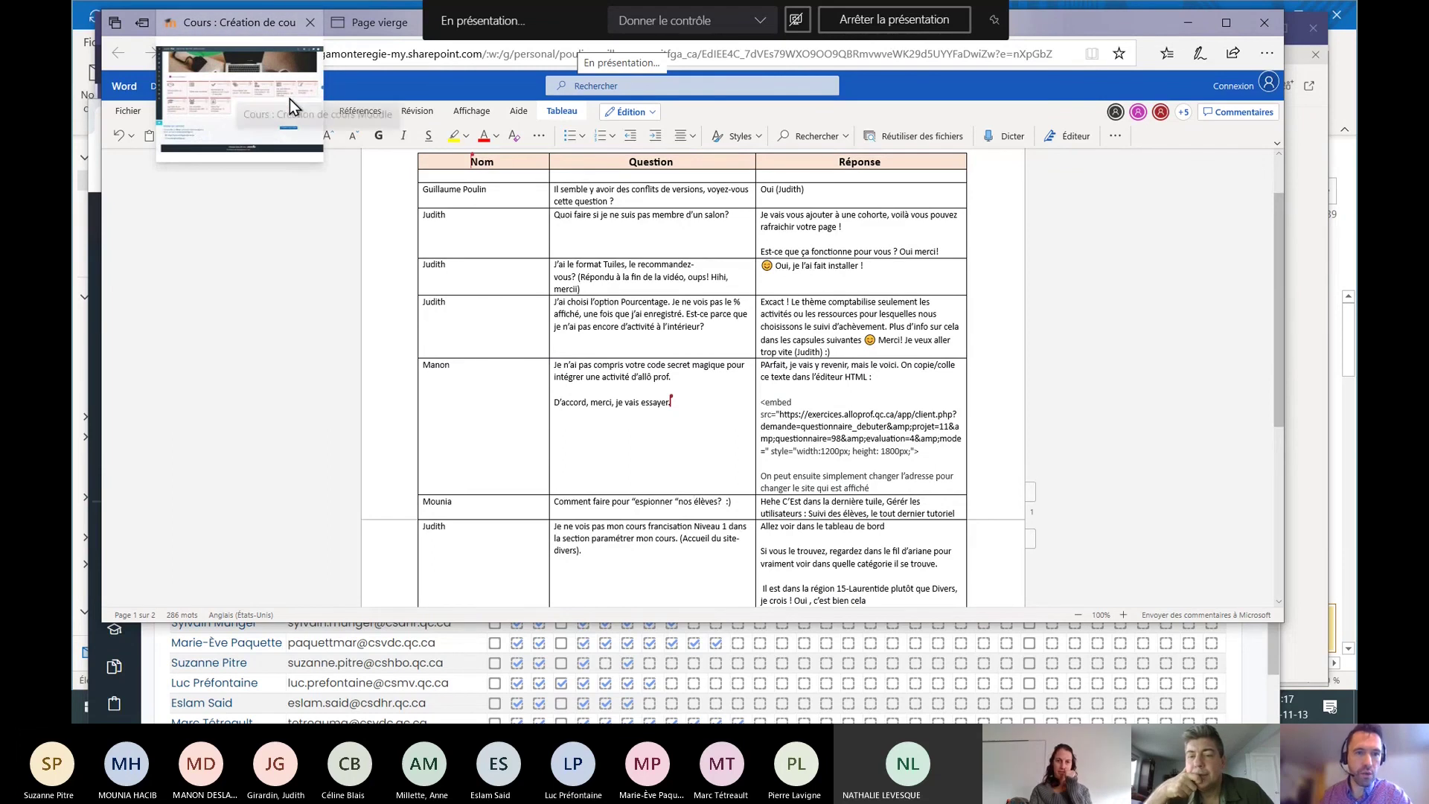
pyautogui.scroll(-2, 780, 386)
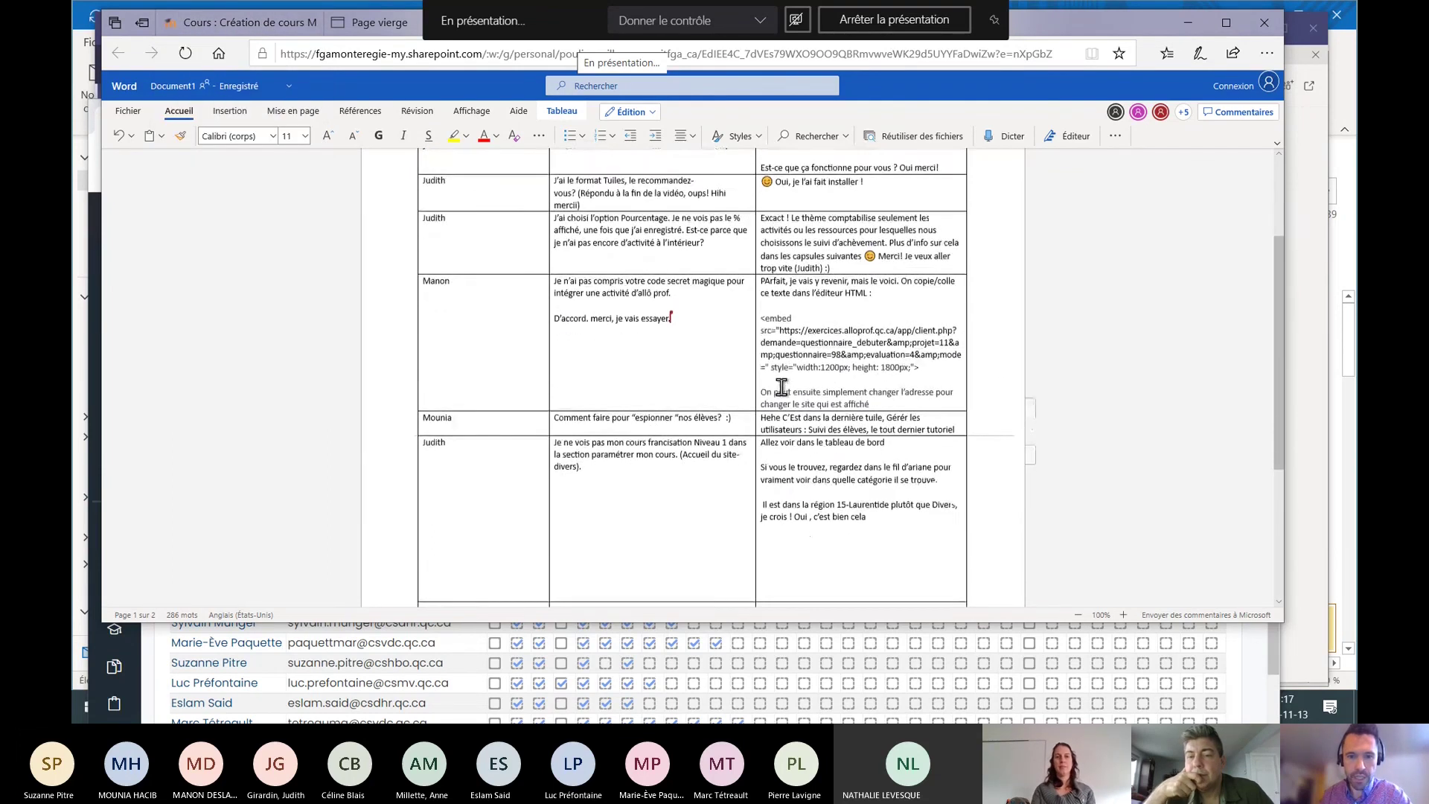
pyautogui.scroll(-1, 781, 386)
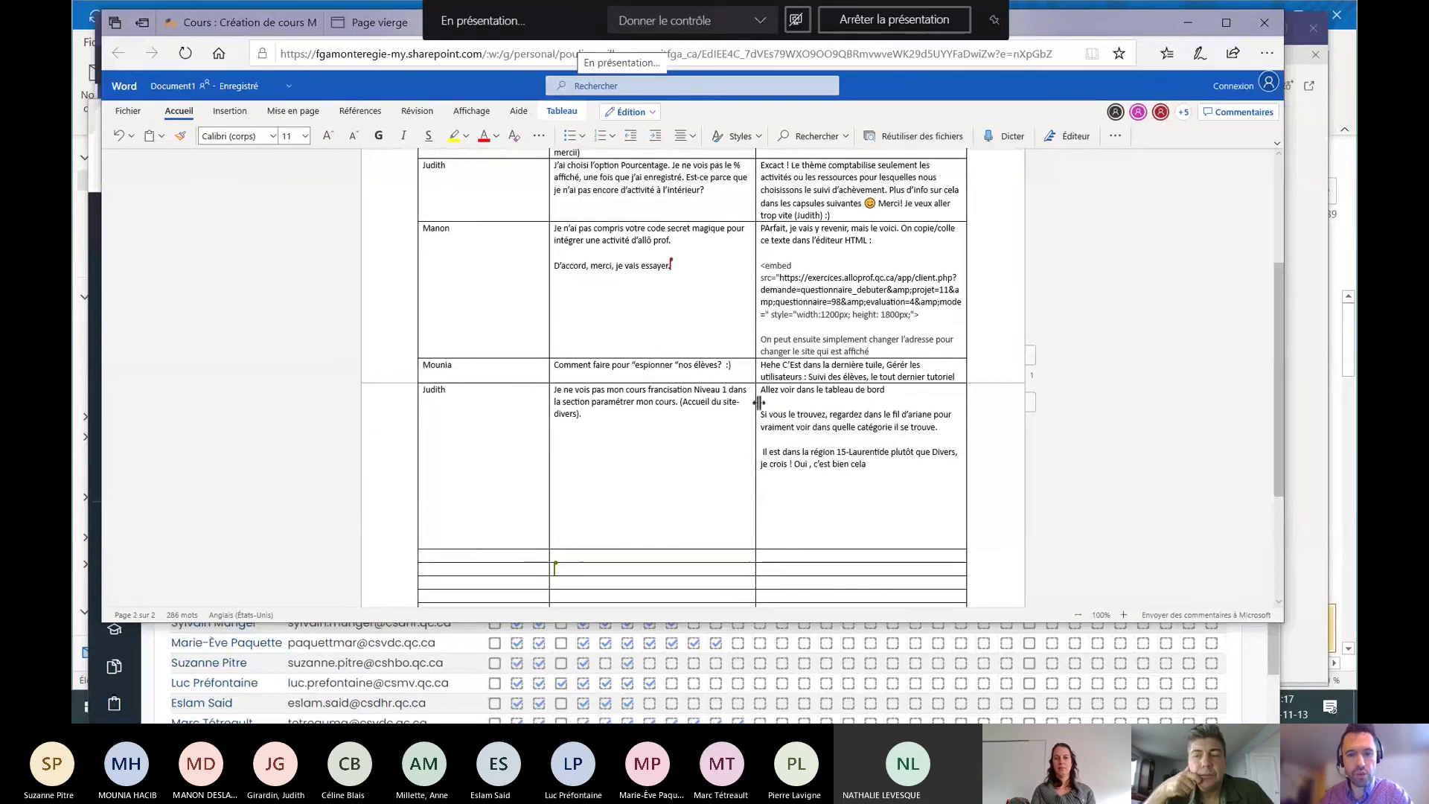
# Switch to the "Création de cours Moodle" course page and look over its welcome banner and section tiles
pyautogui.click(245, 22)
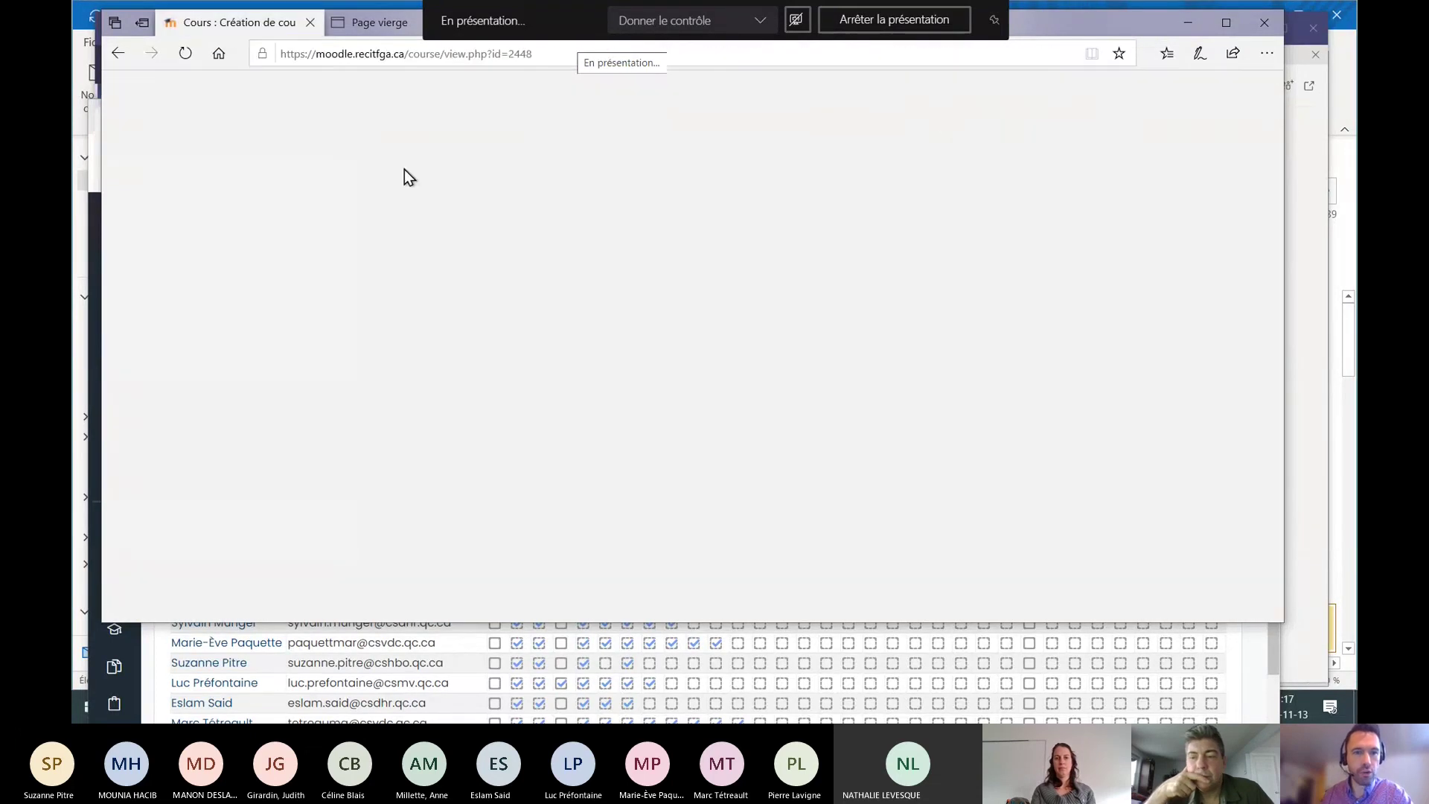
pyautogui.scroll(-3, 704, 455)
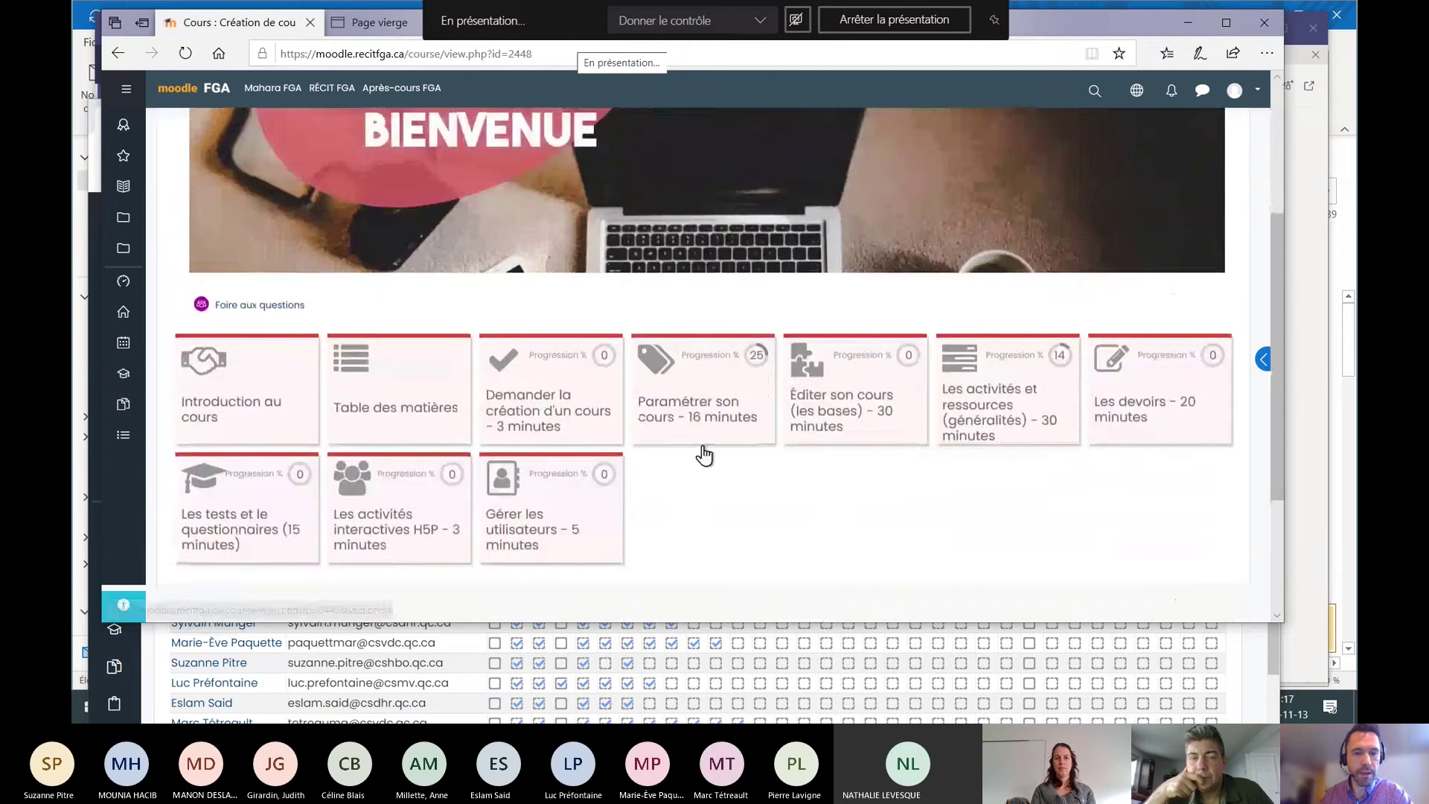
pyautogui.scroll(3, 868, 246)
pyautogui.scroll(-3, 919, 316)
pyautogui.scroll(3, 485, 355)
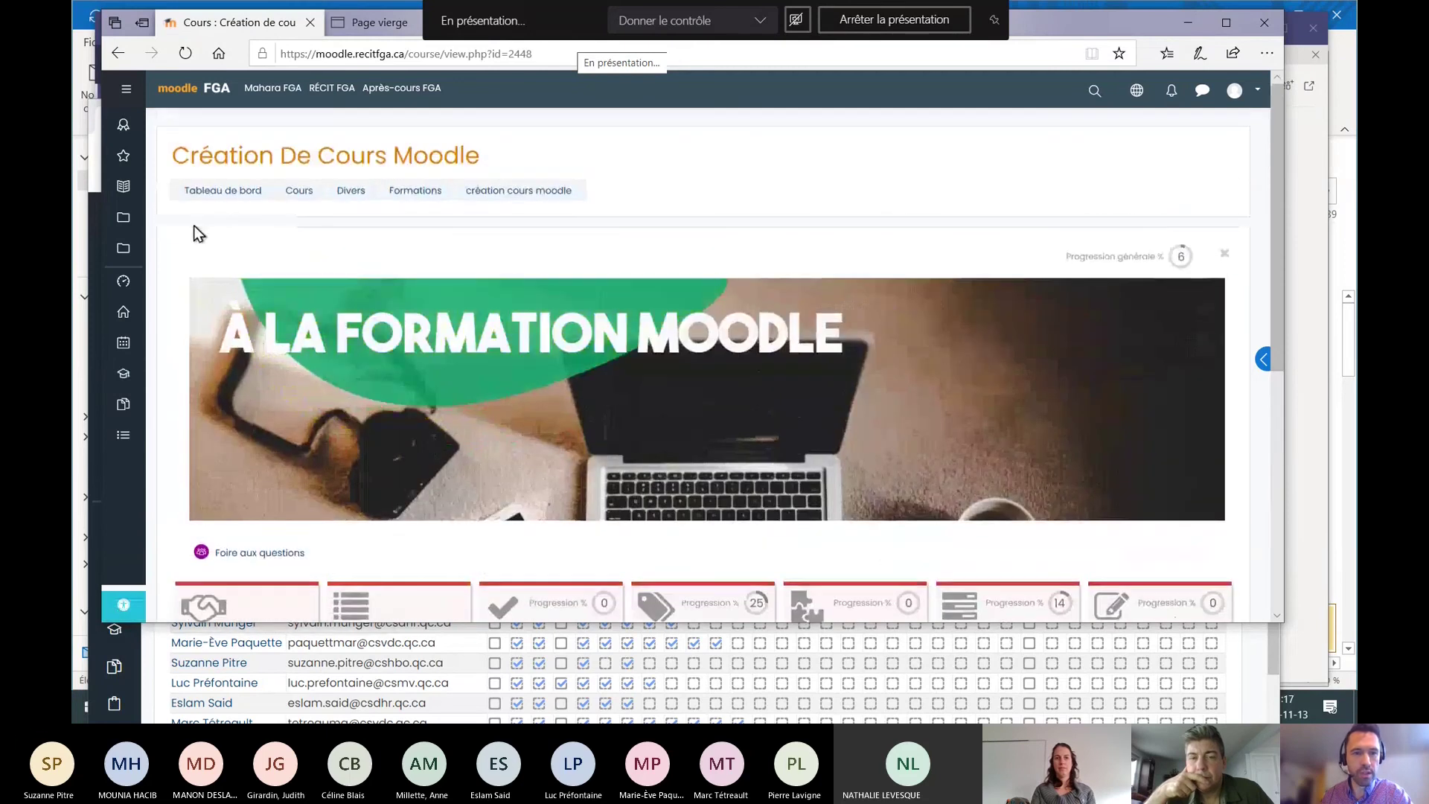
# Go to the Moodle dashboard and open the "Espace d'apprentissage" course in the Divers category from the course overview
pyautogui.click(130, 158)
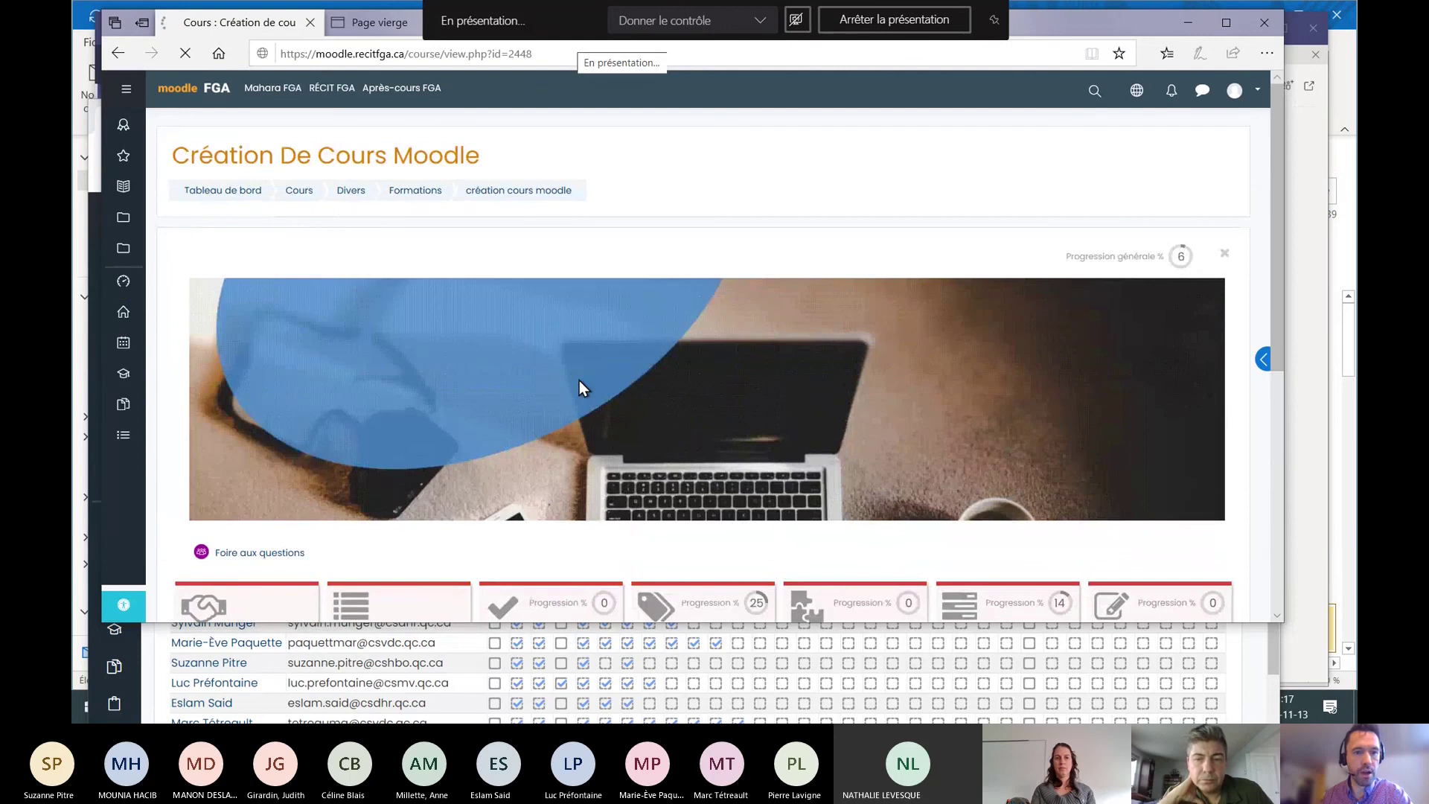
pyautogui.scroll(-2, 765, 264)
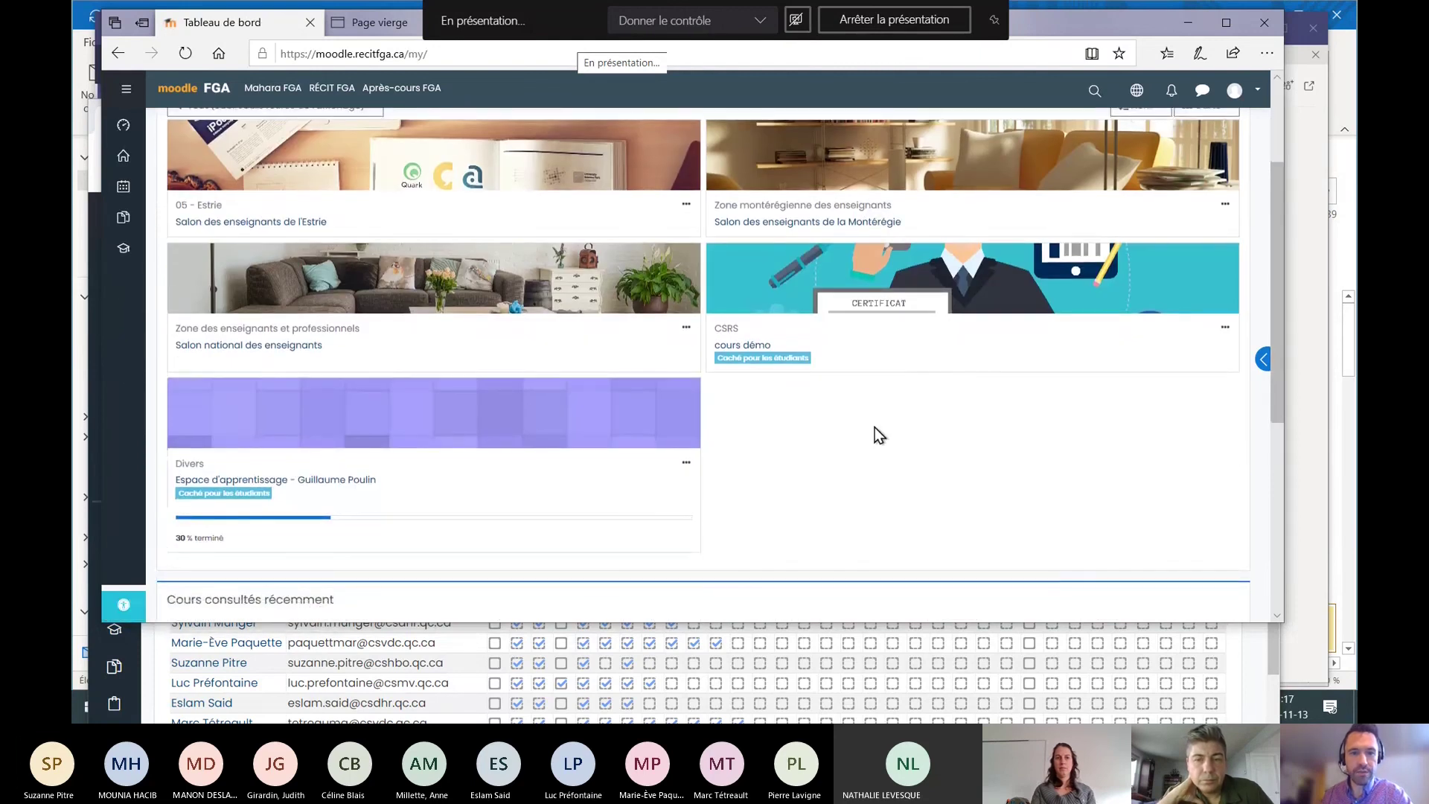
pyautogui.scroll(1, 681, 218)
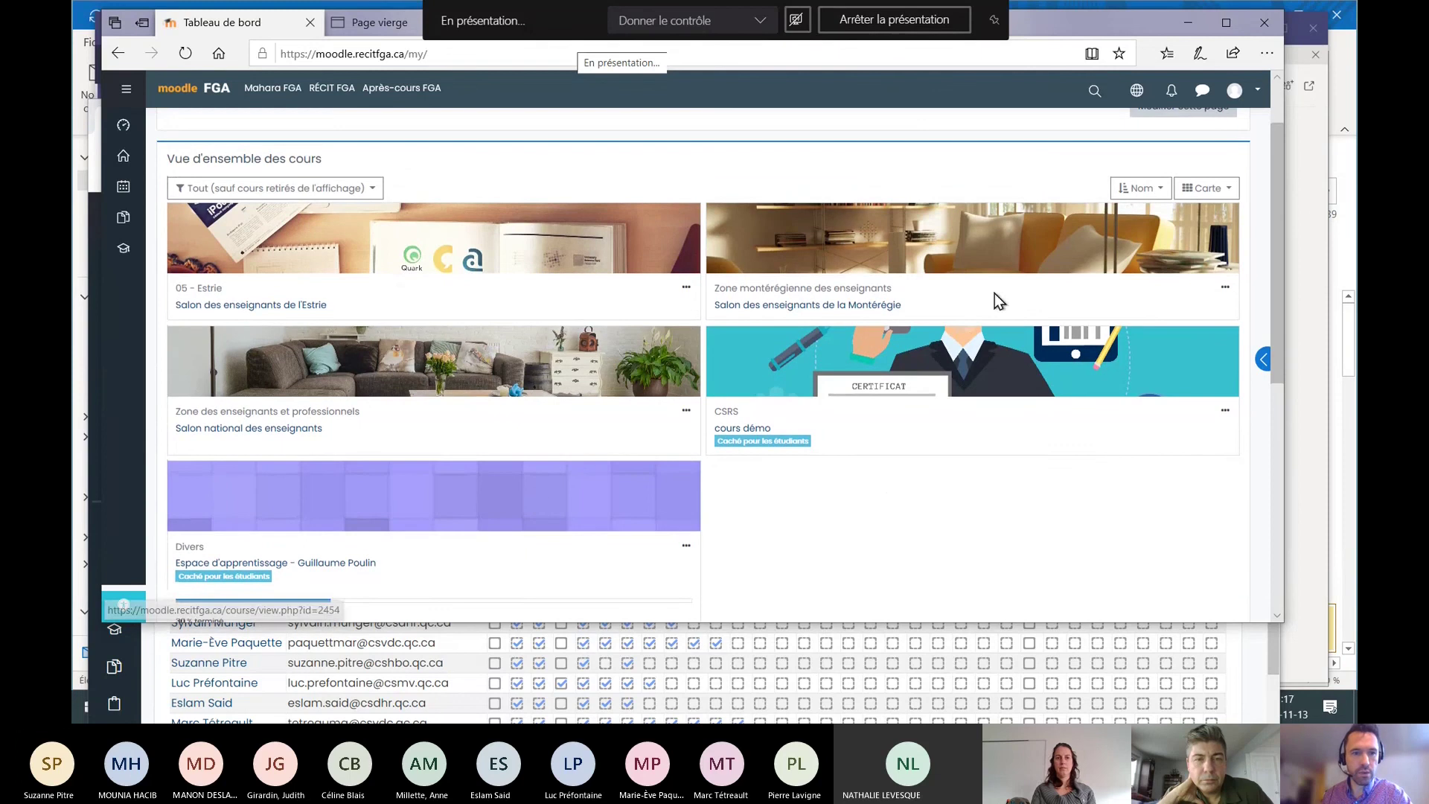
pyautogui.scroll(-1, 801, 512)
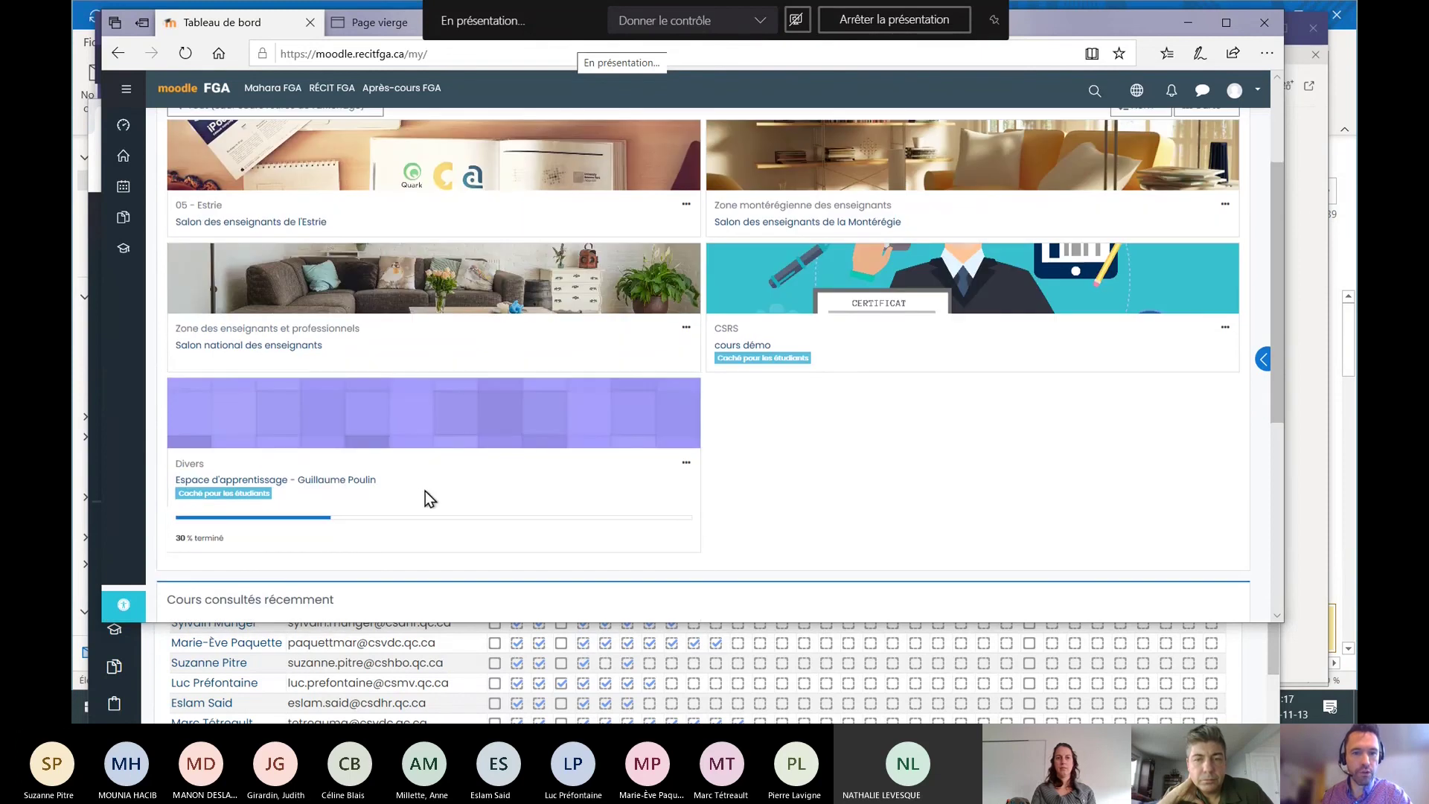
pyautogui.click(347, 488)
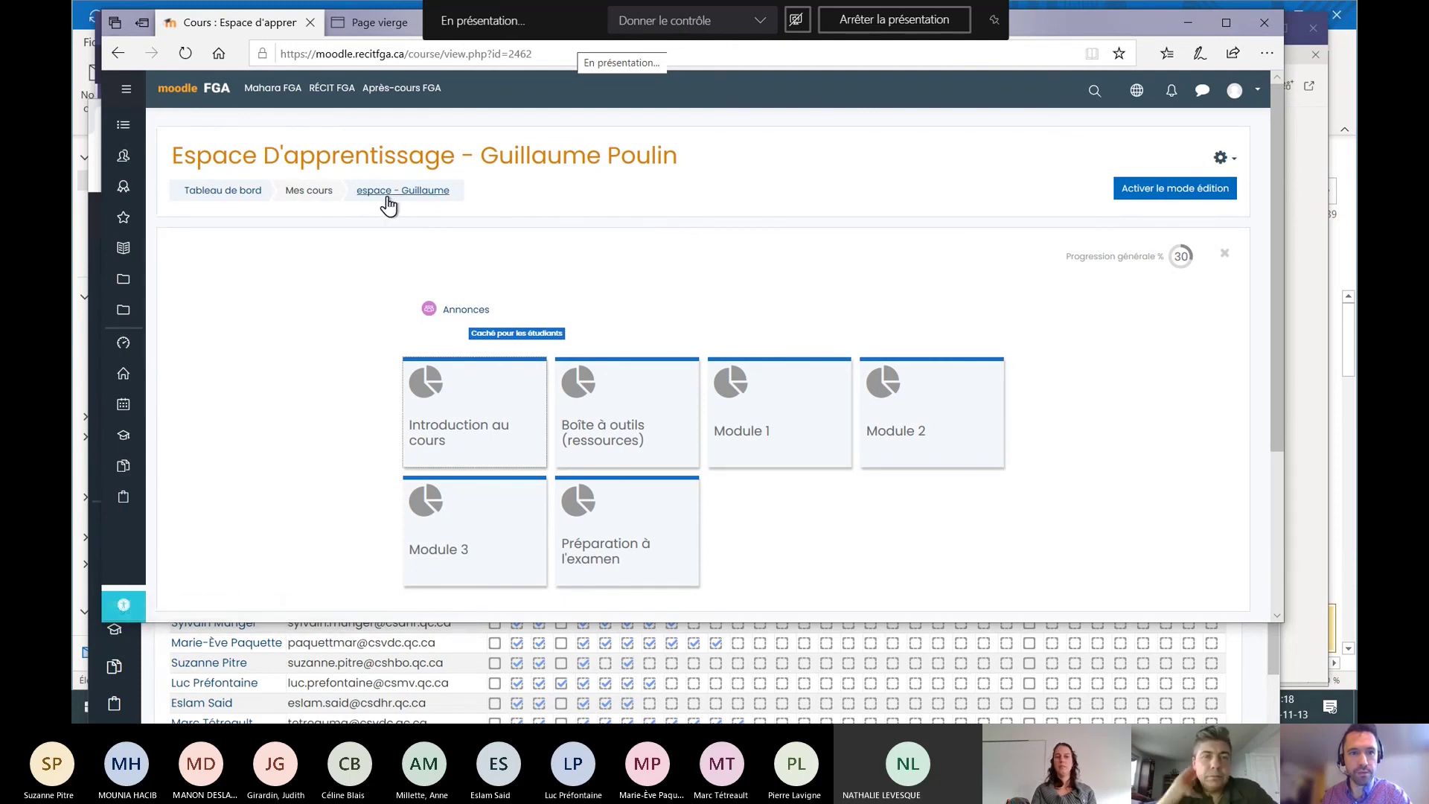
# Open the course's Paramètres page, highlight the "Catégorie de cours" label under Généraux and clear the highlight
pyautogui.click(1224, 165)
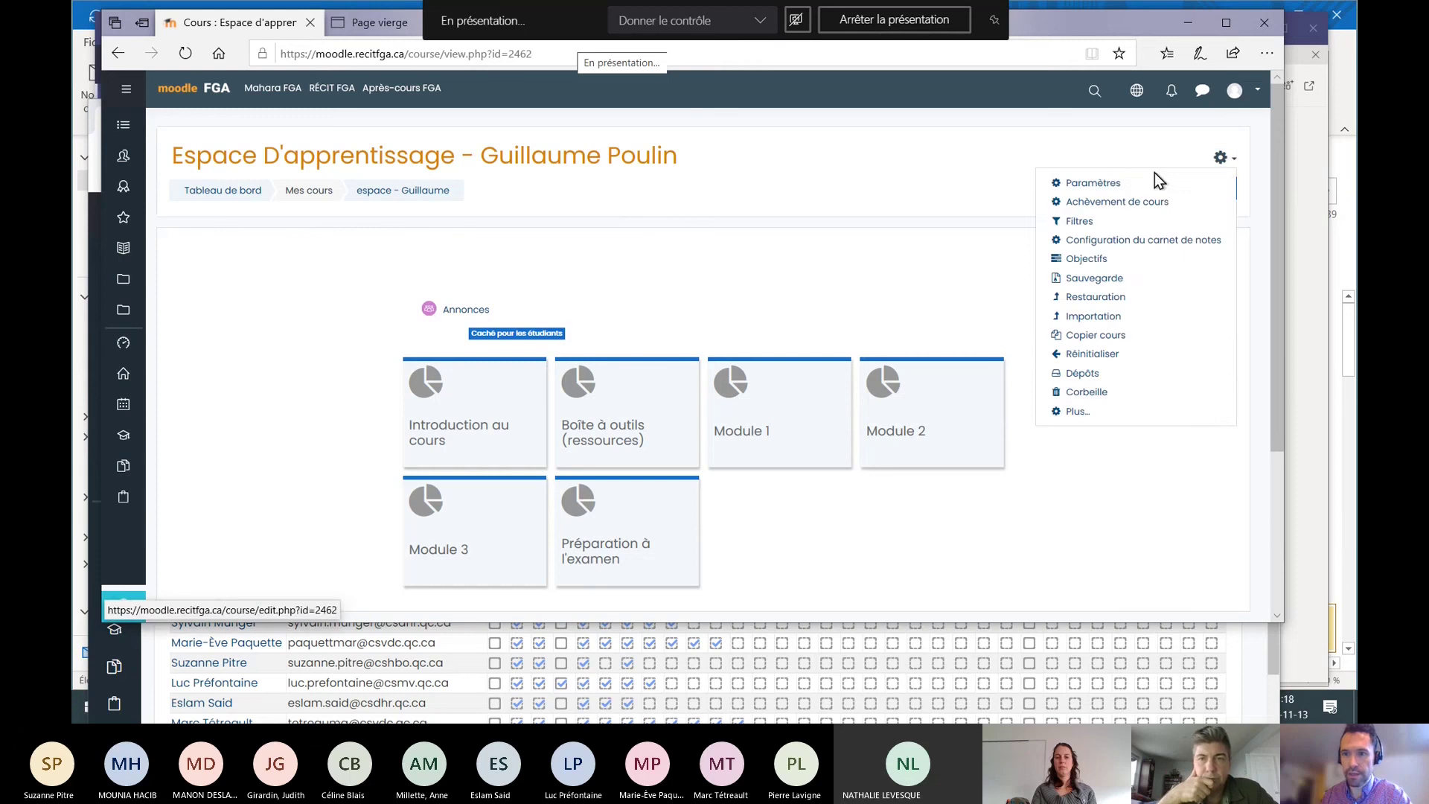
pyautogui.click(1113, 188)
pyautogui.scroll(-1, 301, 302)
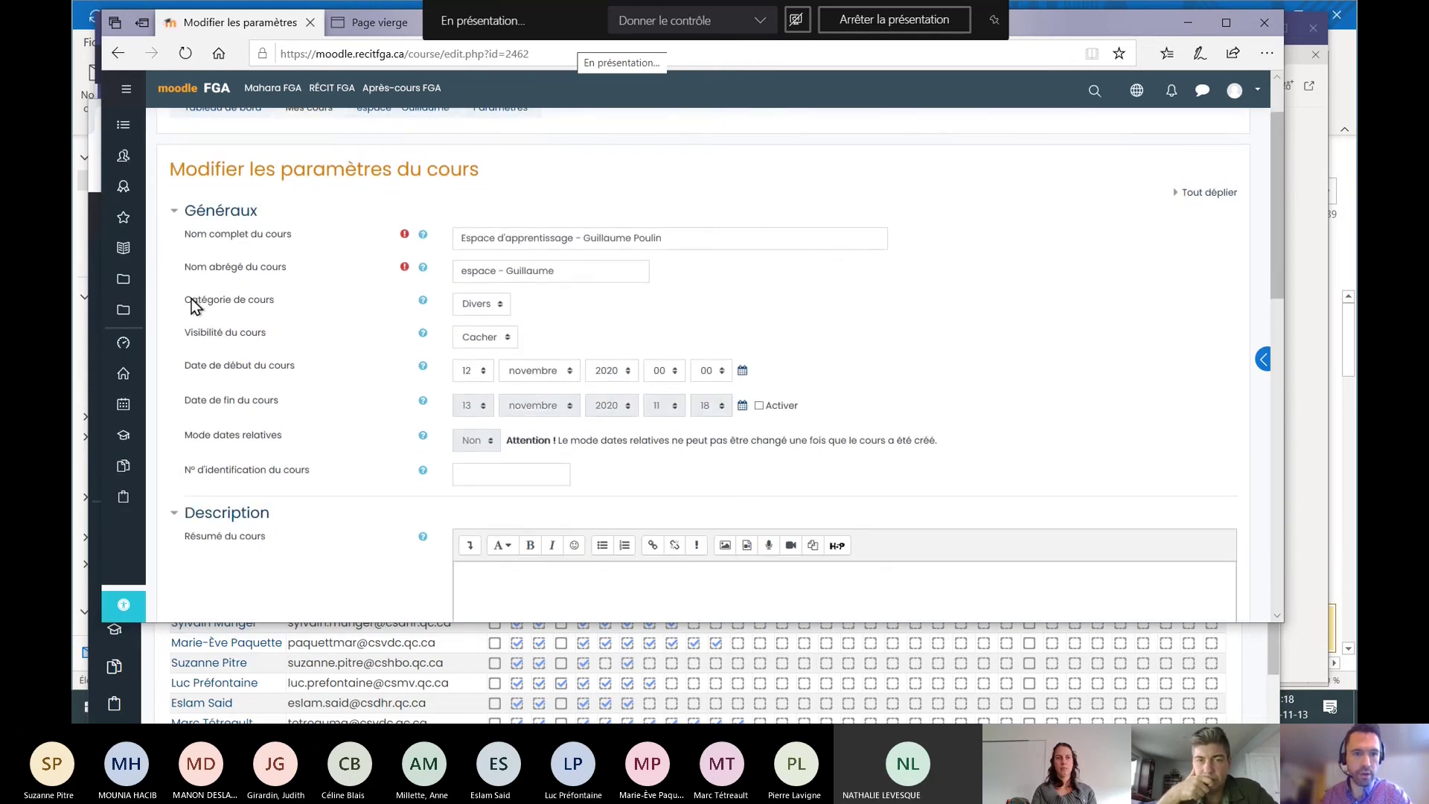
pyautogui.moveTo(190, 305); pyautogui.dragTo(290, 306)
pyautogui.click(355, 307)
pyautogui.scroll(1, 332, 332)
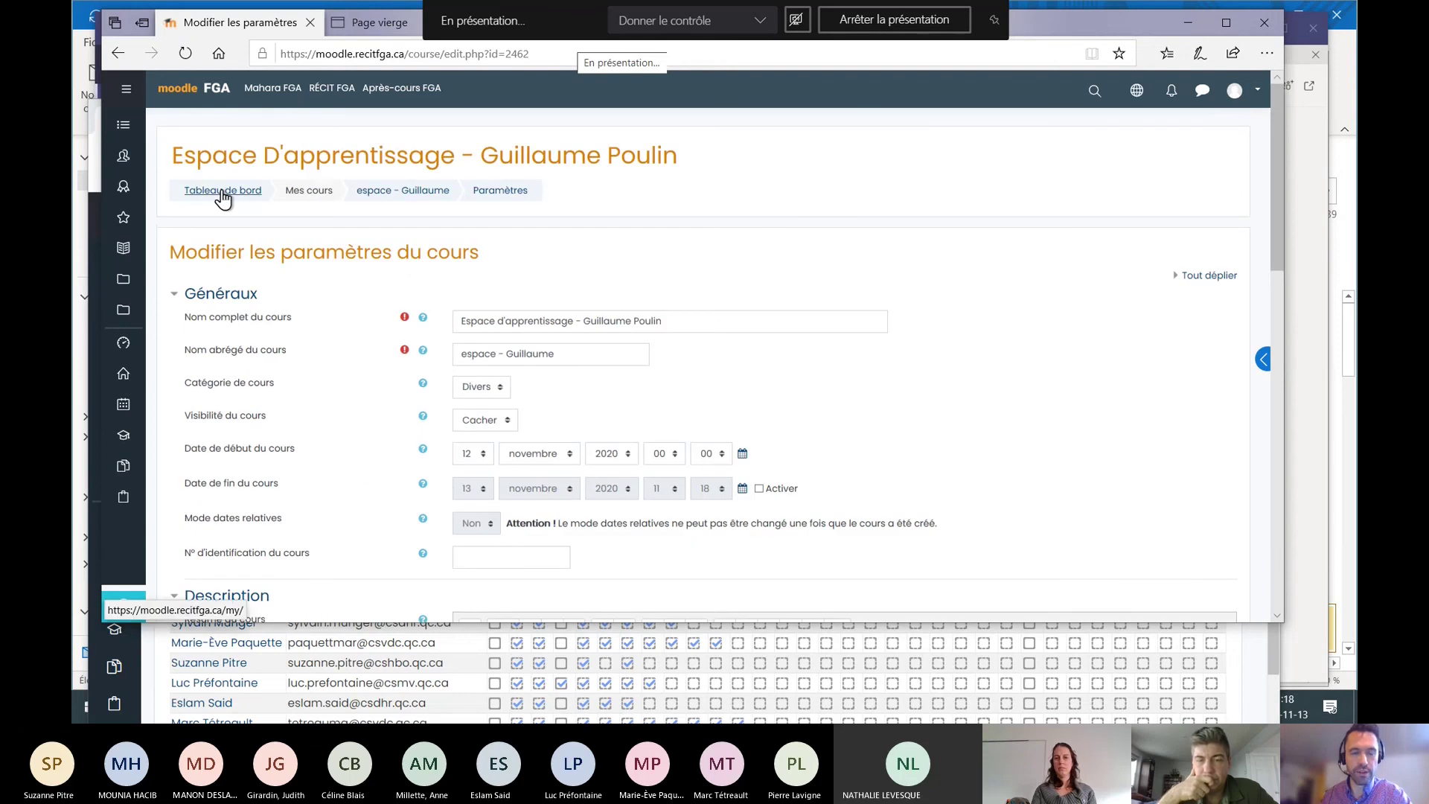
# Bring the "Achèvement d'activité" report window forward to review the participants' progress, and stop the screen presentation
pyautogui.click(1270, 667)
pyautogui.moveTo(801, 113); pyautogui.dragTo(806, 30)
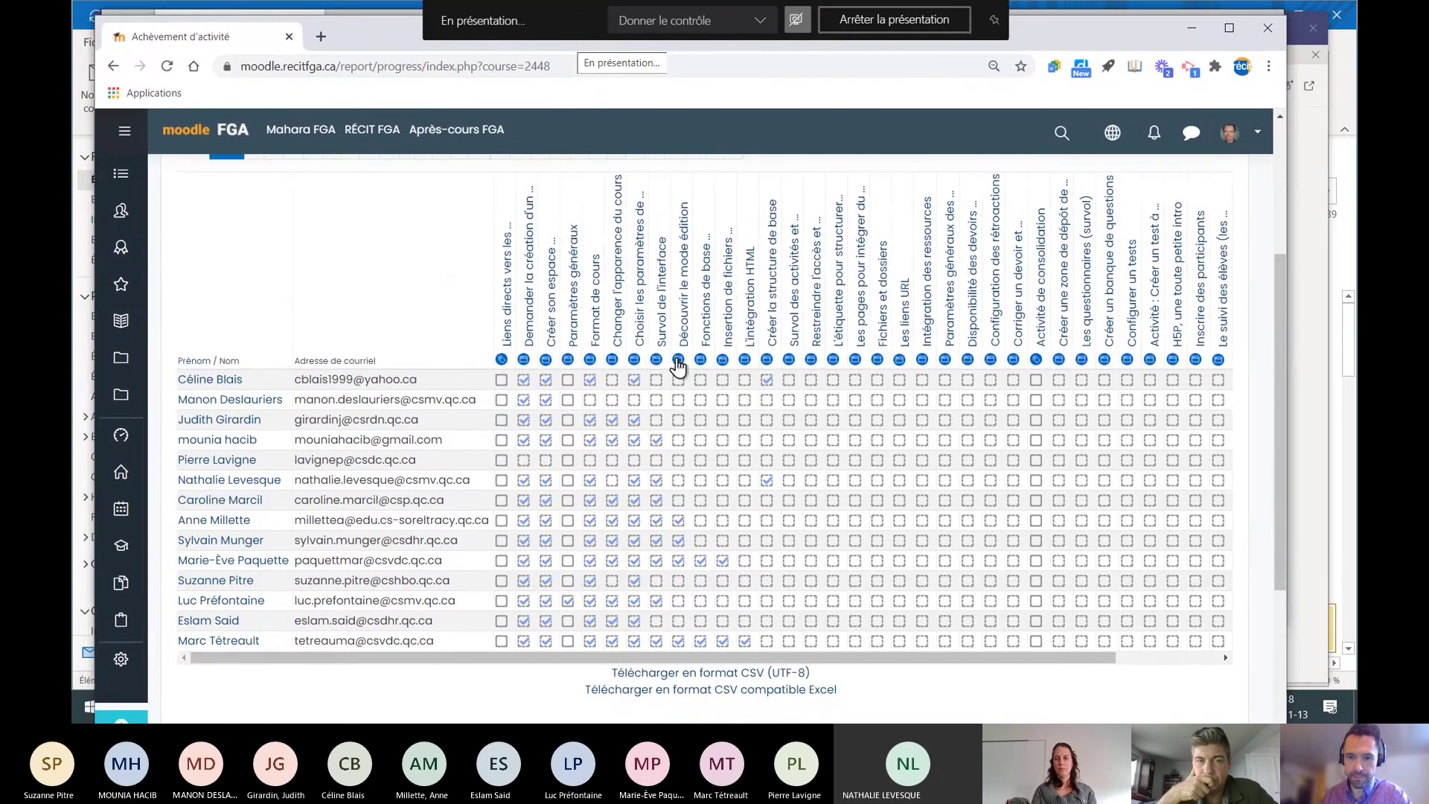
pyautogui.scroll(-1, 744, 379)
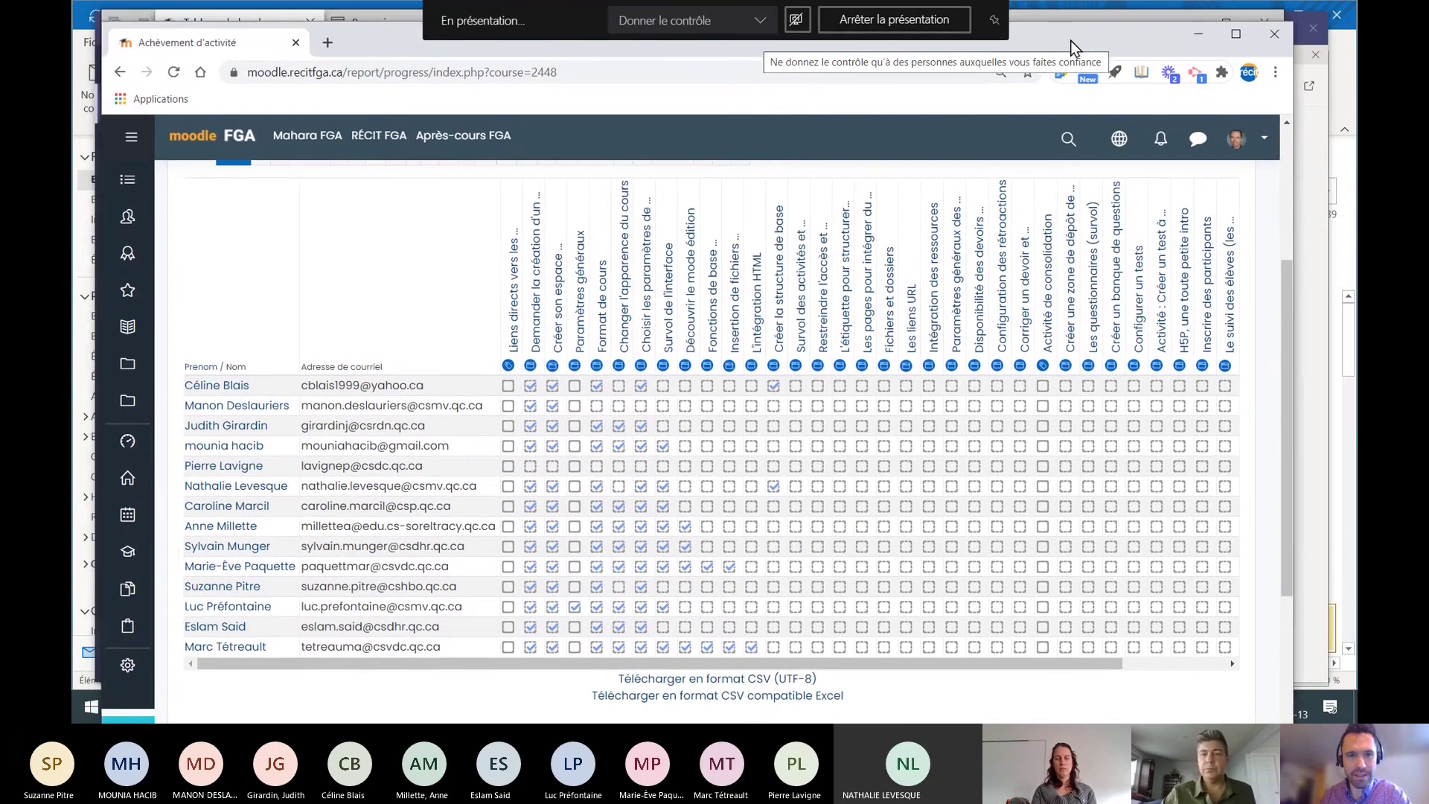
pyautogui.click(934, 28)
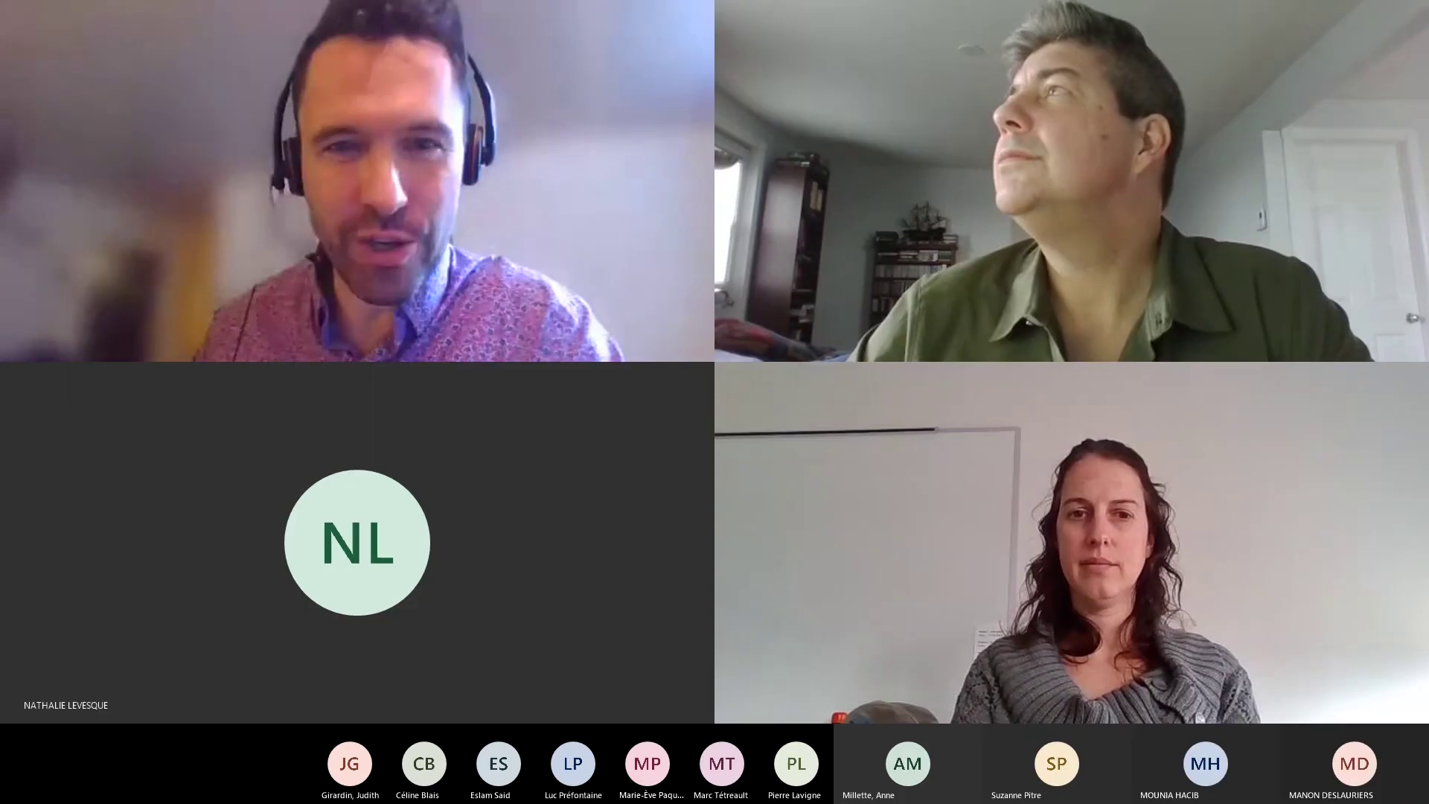